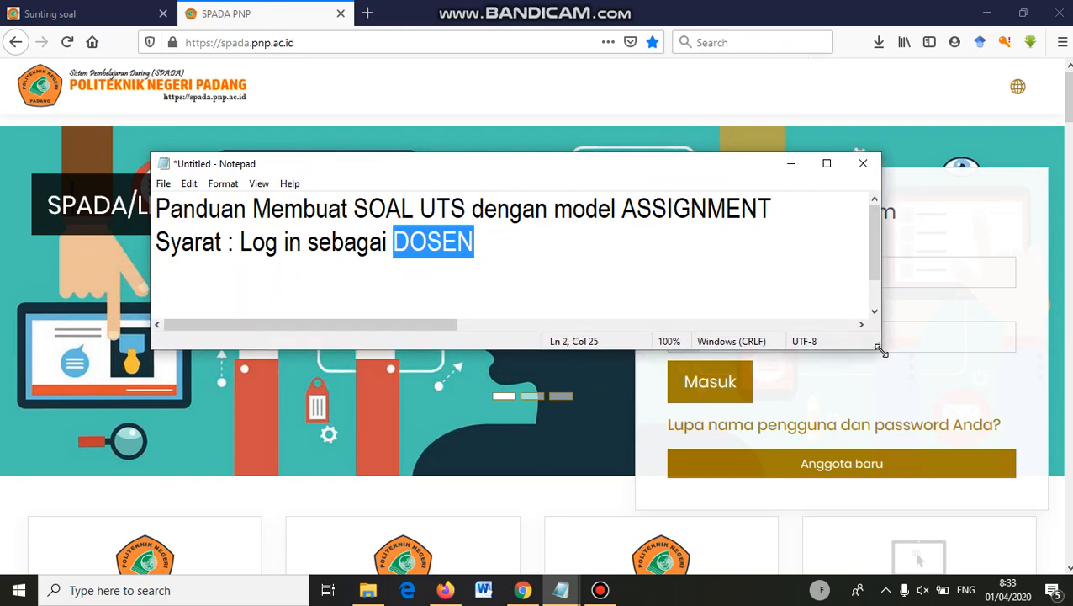
Select the word ASSIGNMENT at the end of the Notepad guide's title line.
left_click_drag(772, 209, 624, 210)
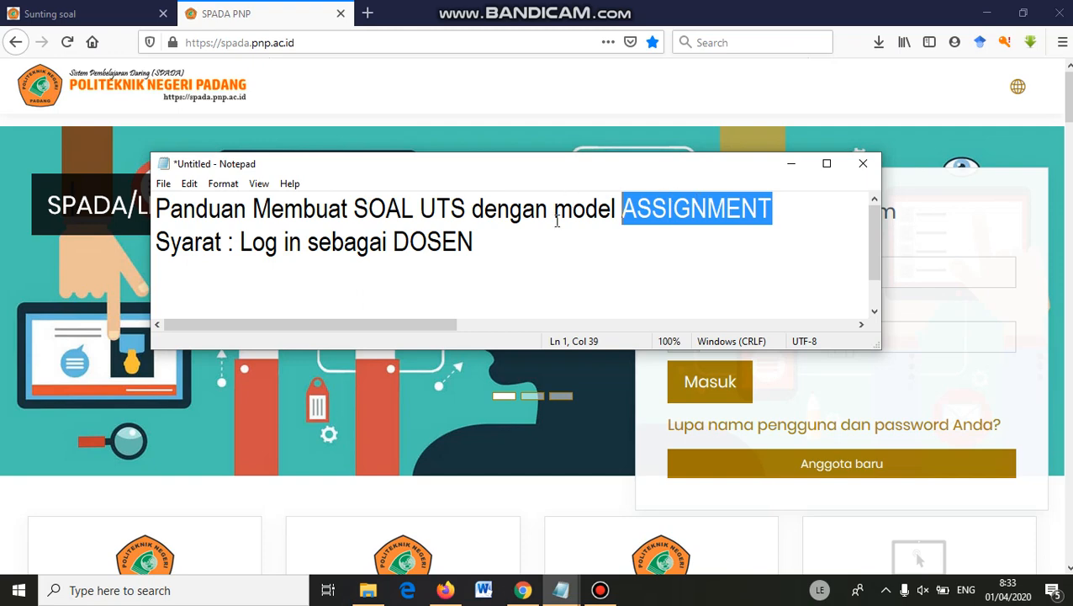
Return to the 'Sunting soal' tab and scroll through the question-type chooser.
left_click(95, 16)
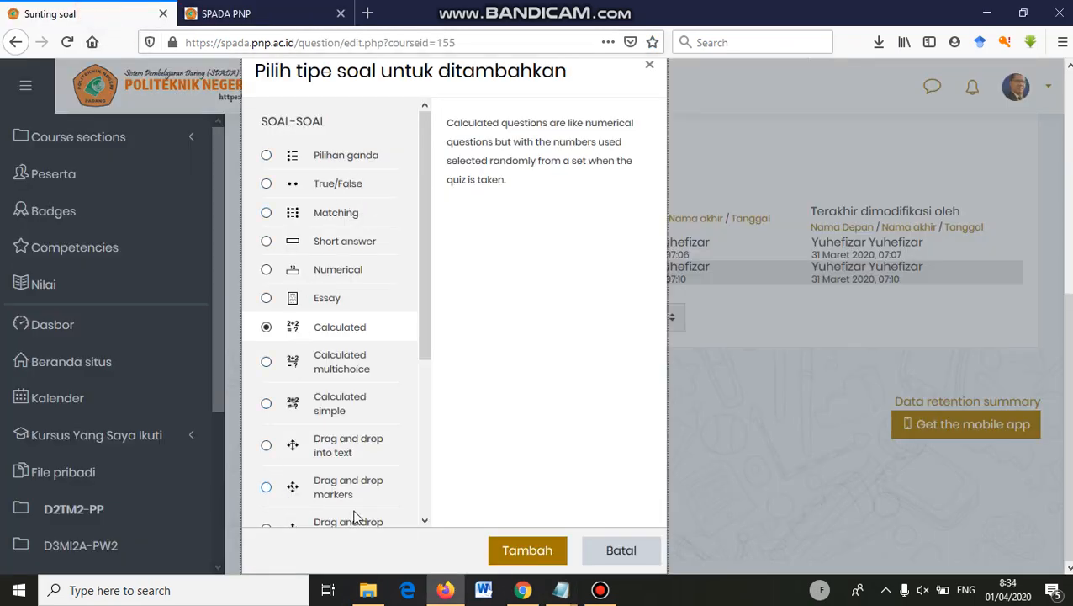
left_click_drag(423, 296, 407, 266)
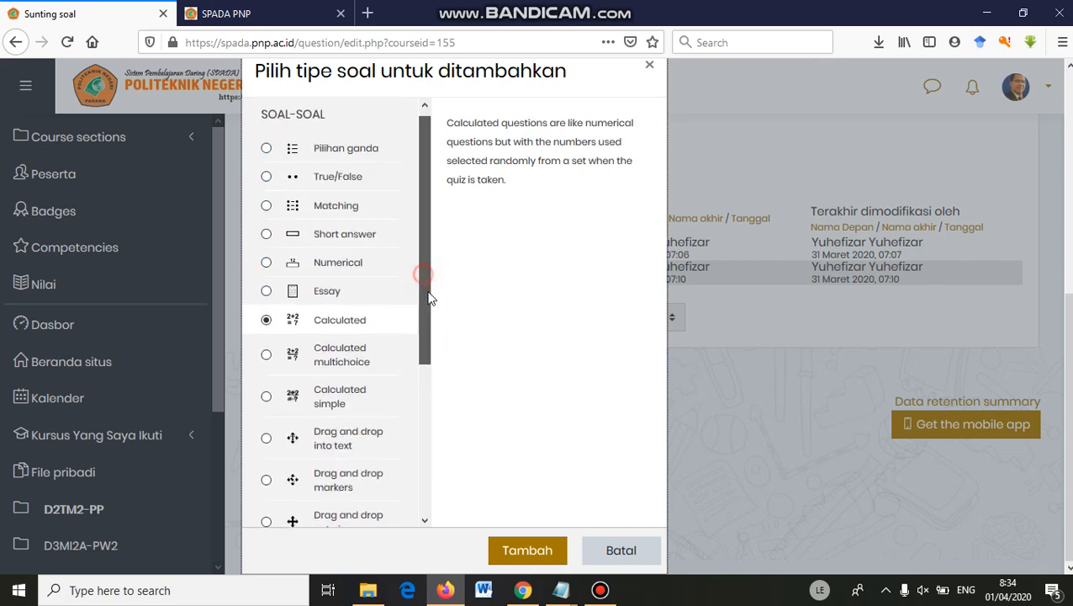
left_click_drag(426, 269, 431, 248)
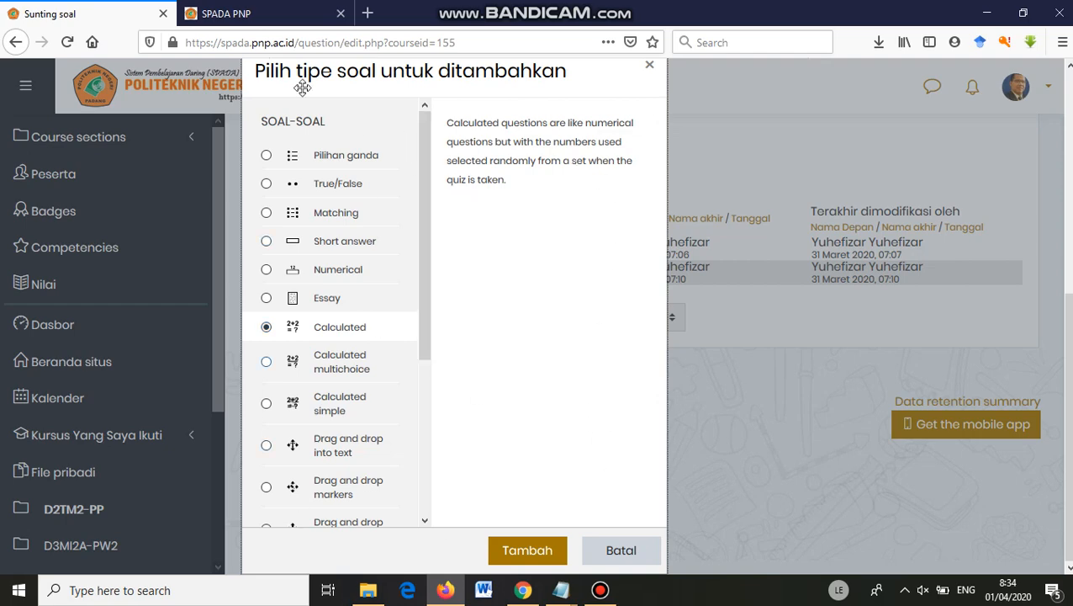
Highlight 'Log in sebagai DOSEN' in the Notepad guide, then set it aside for the login page.
left_click(268, 14)
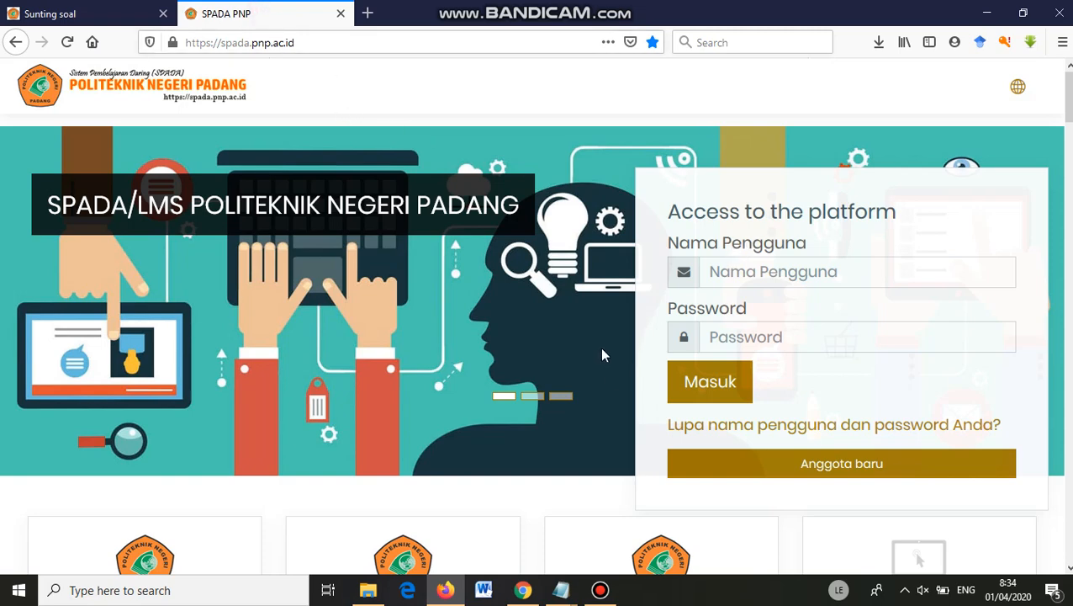
mouse_move(558, 587)
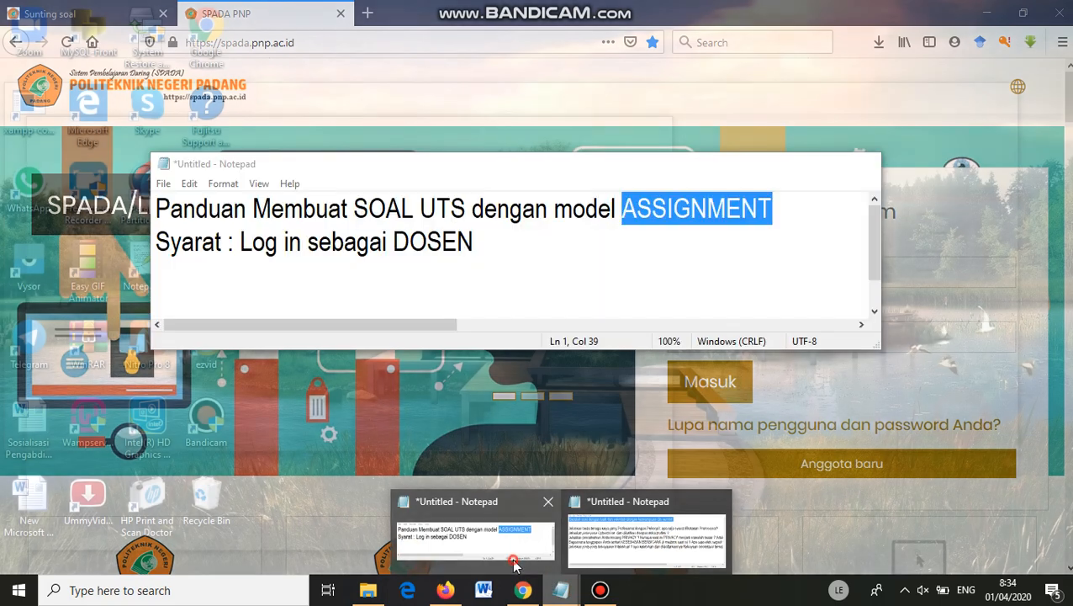
left_click(514, 563)
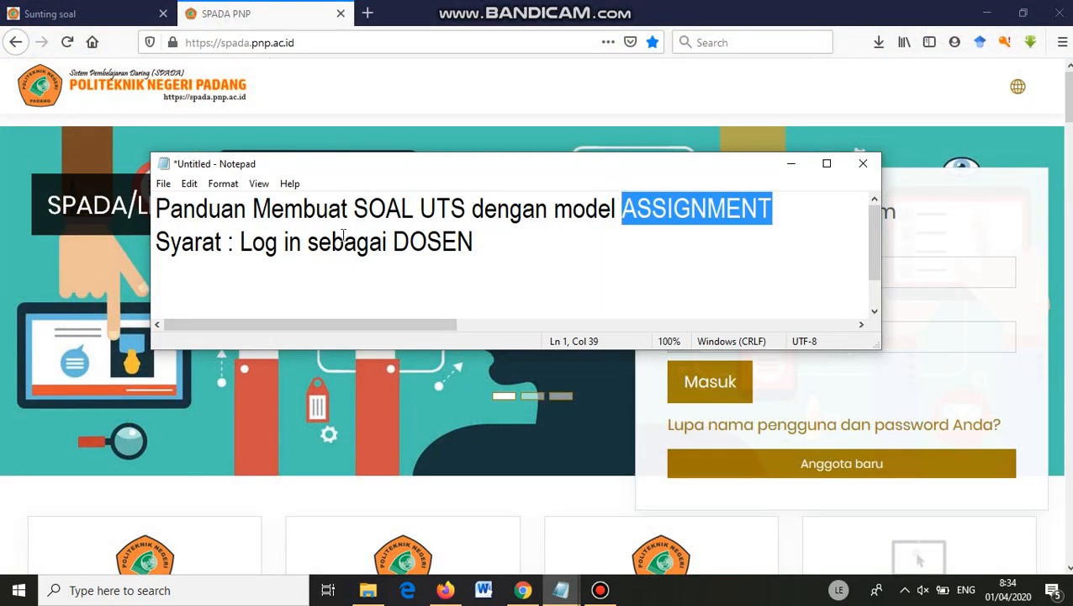
left_click_drag(242, 245, 509, 261)
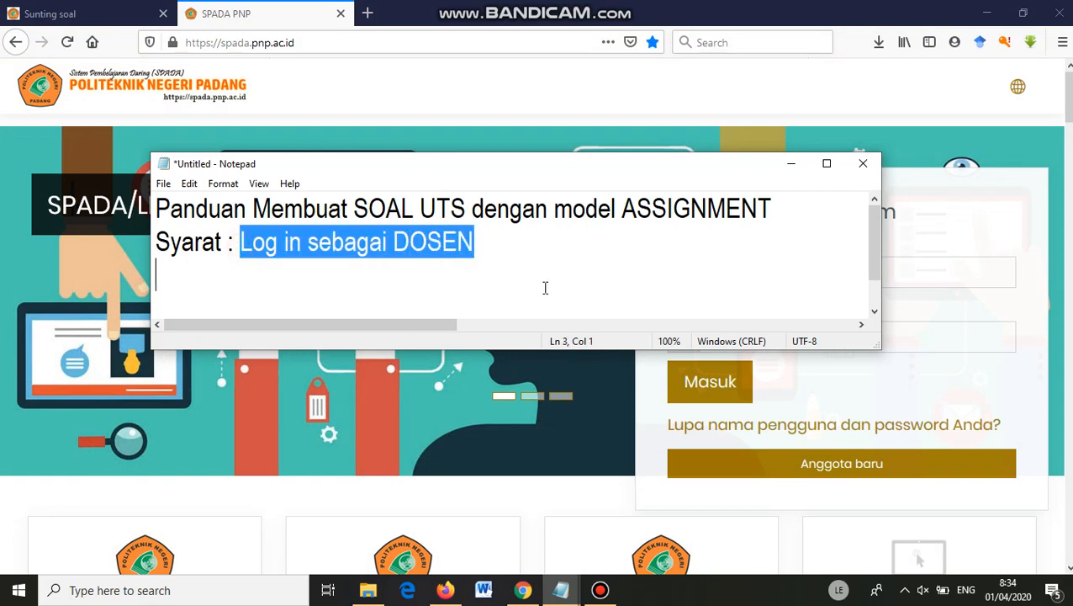
left_click(791, 169)
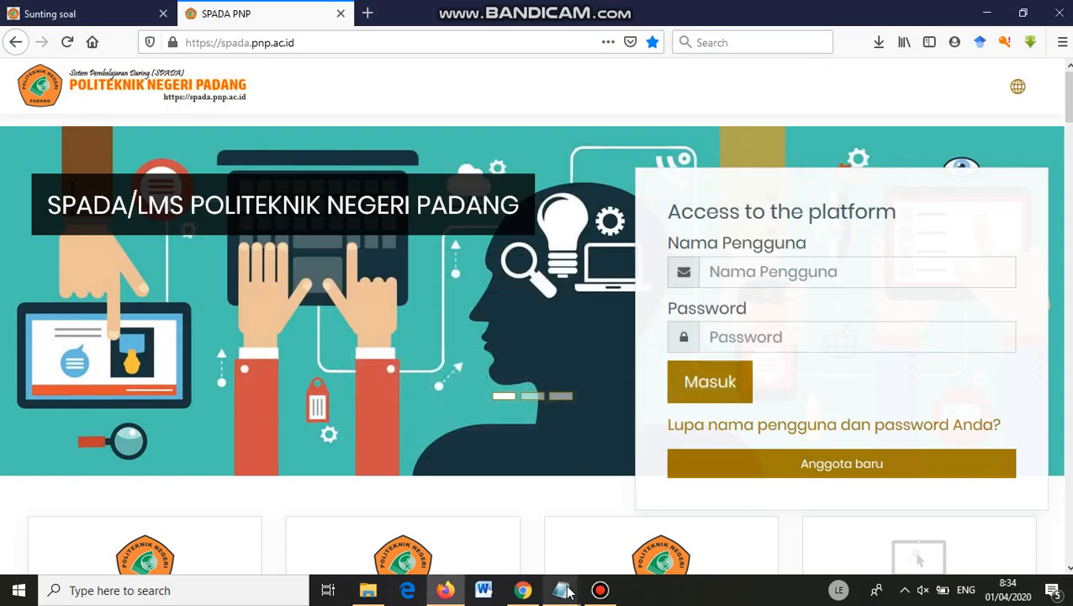
Insert 'Petunjuk :' before 'Bacalah' on the first line of the exam-question notes.
mouse_move(568, 591)
left_click(592, 505)
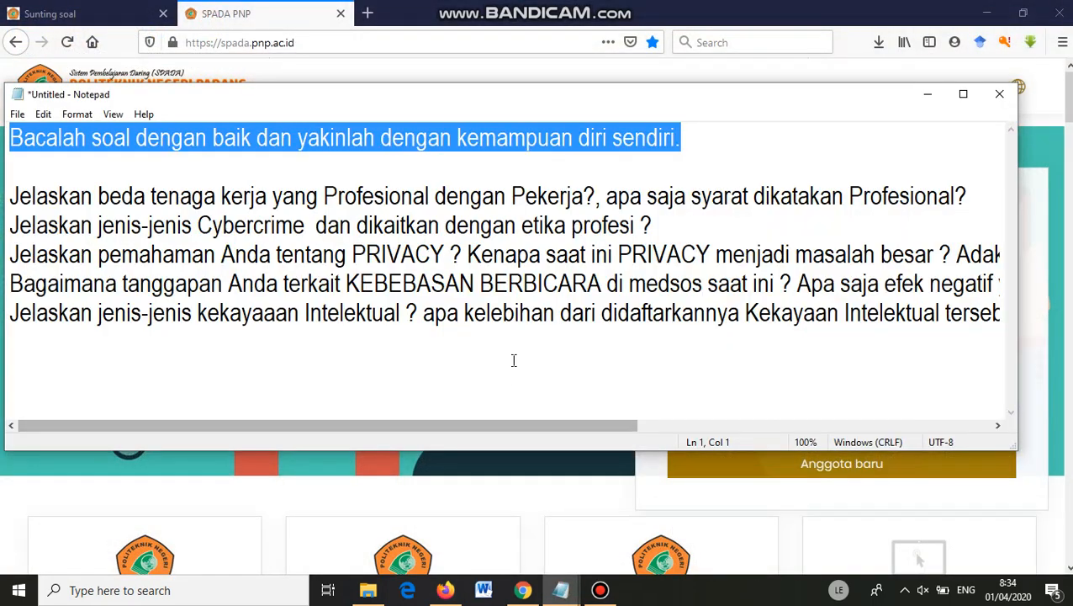
left_click(68, 164)
left_click_drag(34, 137, 597, 149)
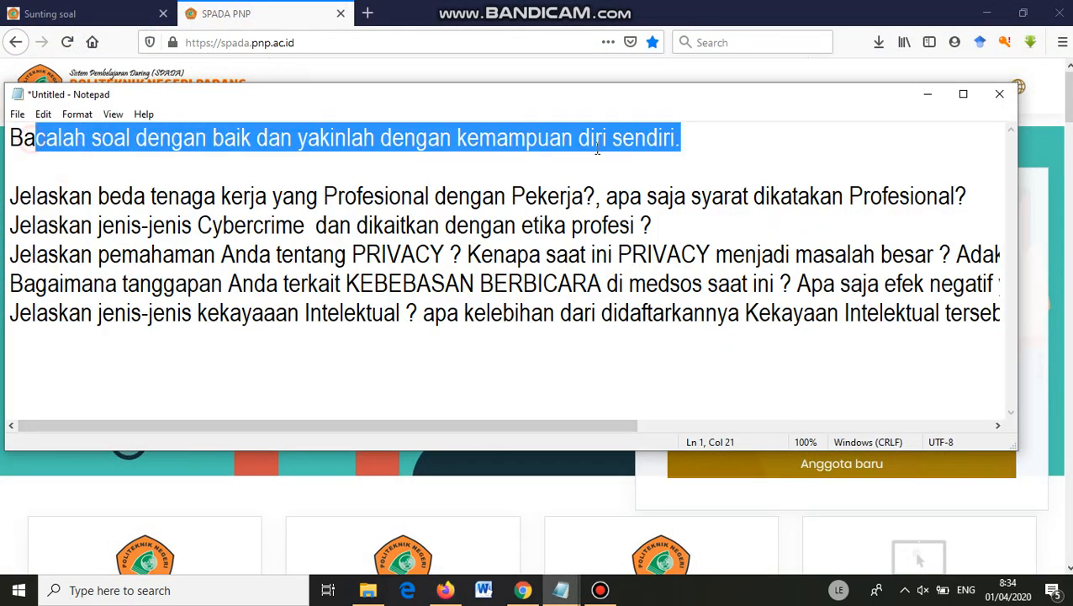
left_click(9, 139)
type("Petu")
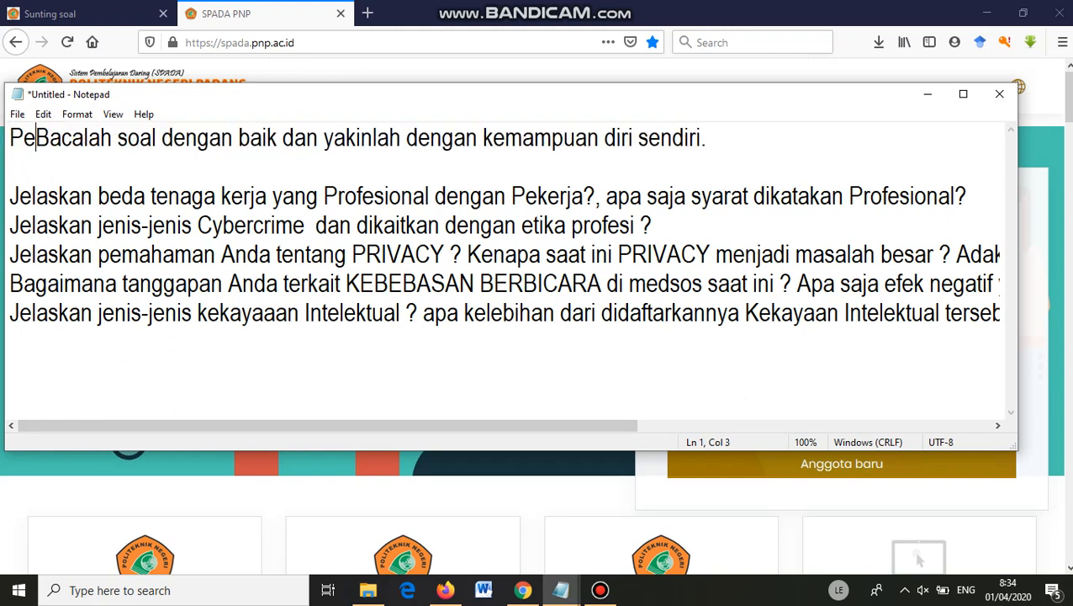
type("njuk ")
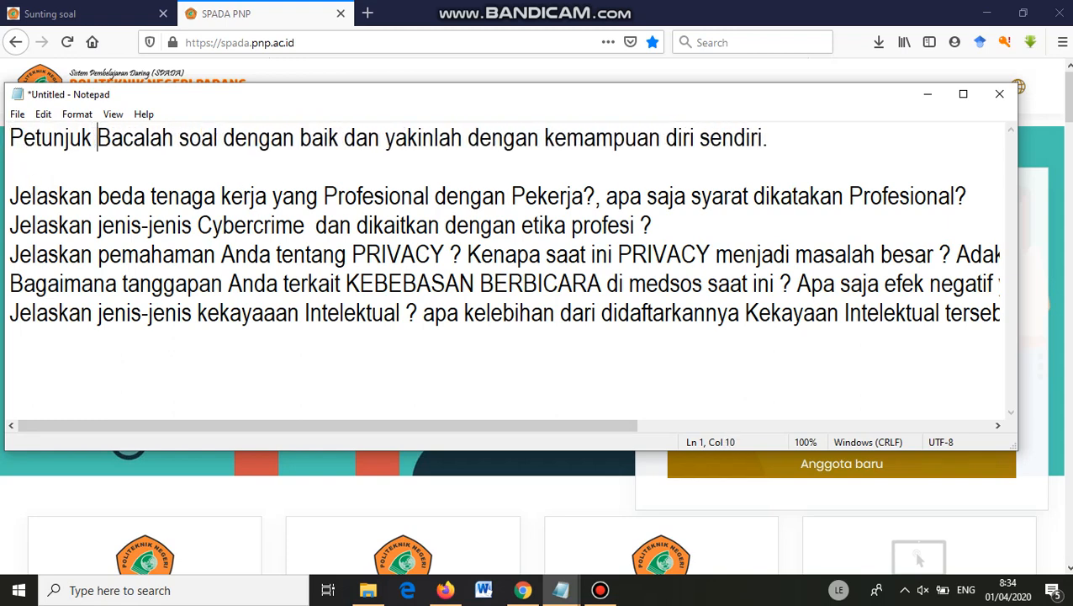
type(":")
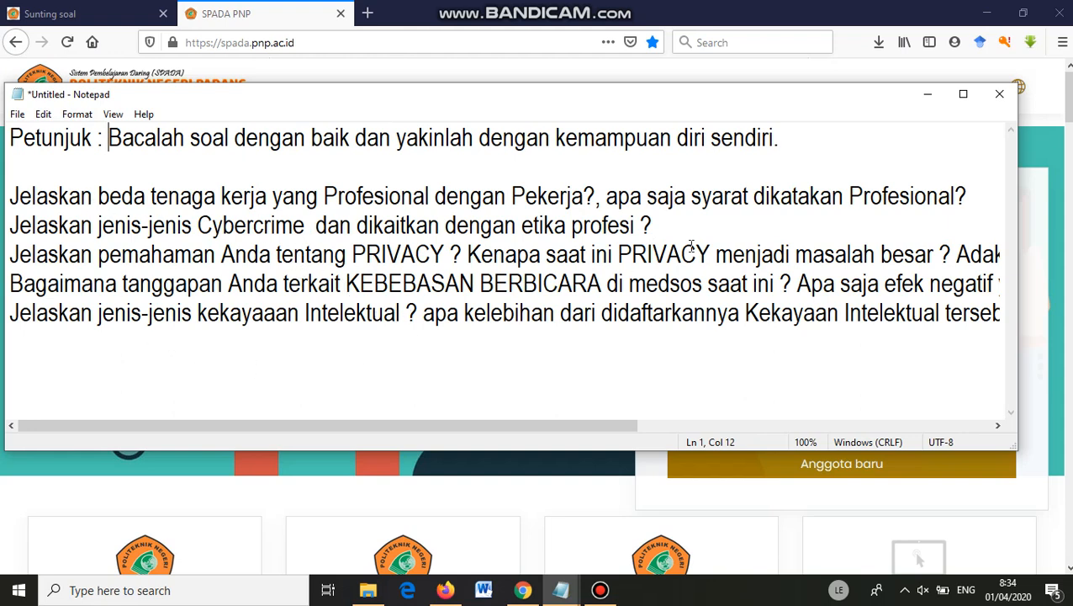
left_click(928, 98)
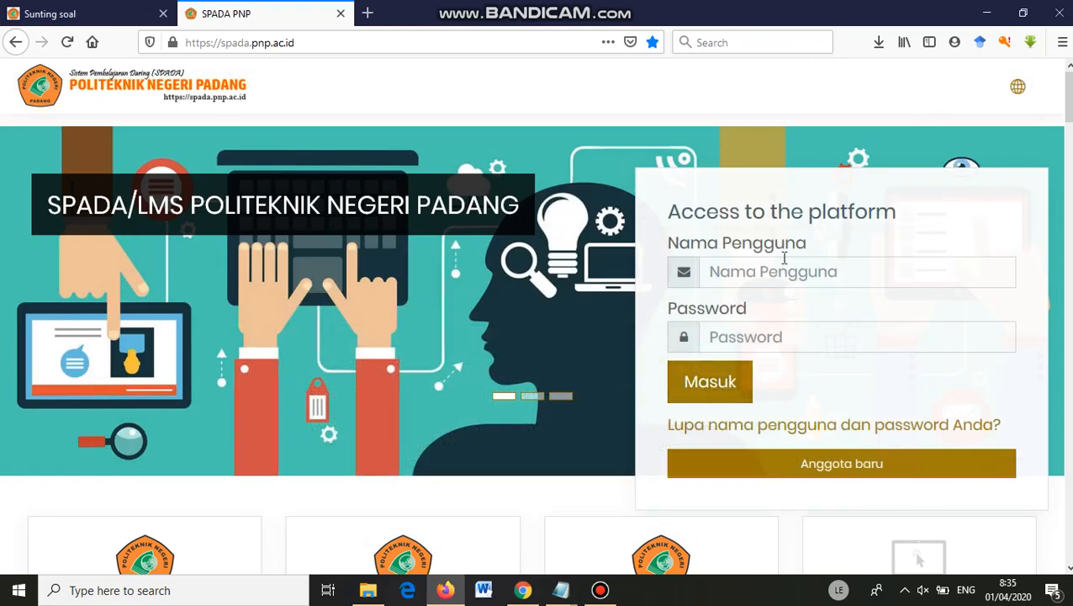
Log in to SPADA PNP with the saved lecturer account.
left_click(762, 271)
type("yu")
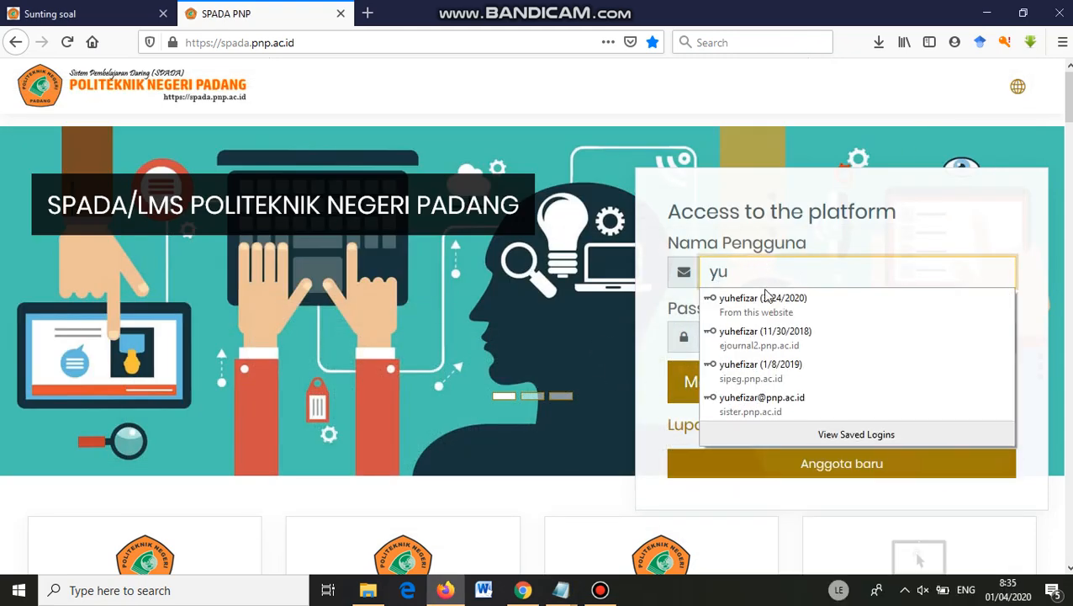
left_click(767, 301)
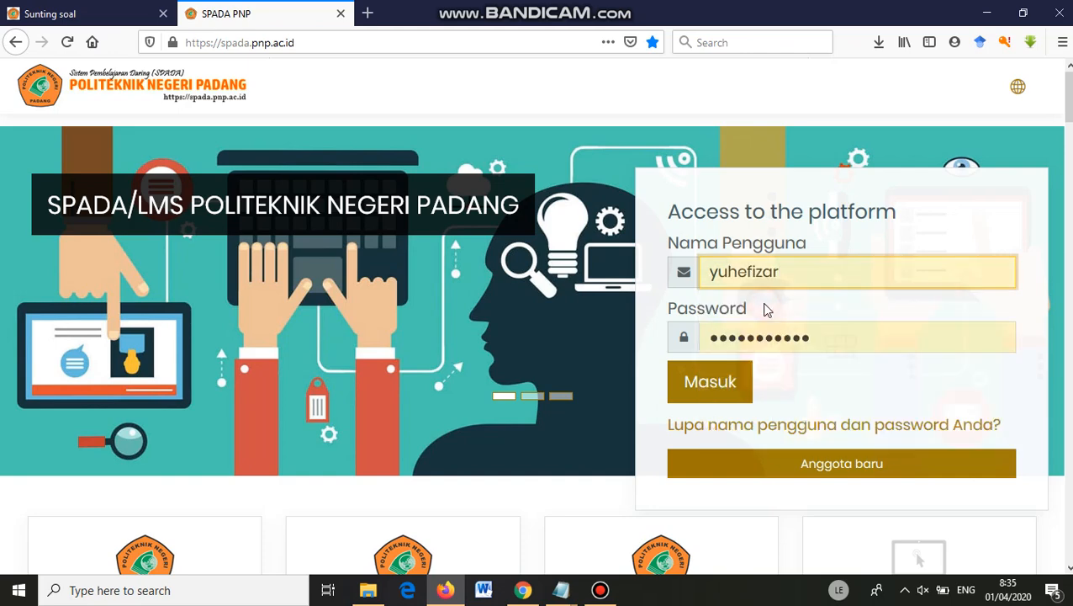
left_click(720, 387)
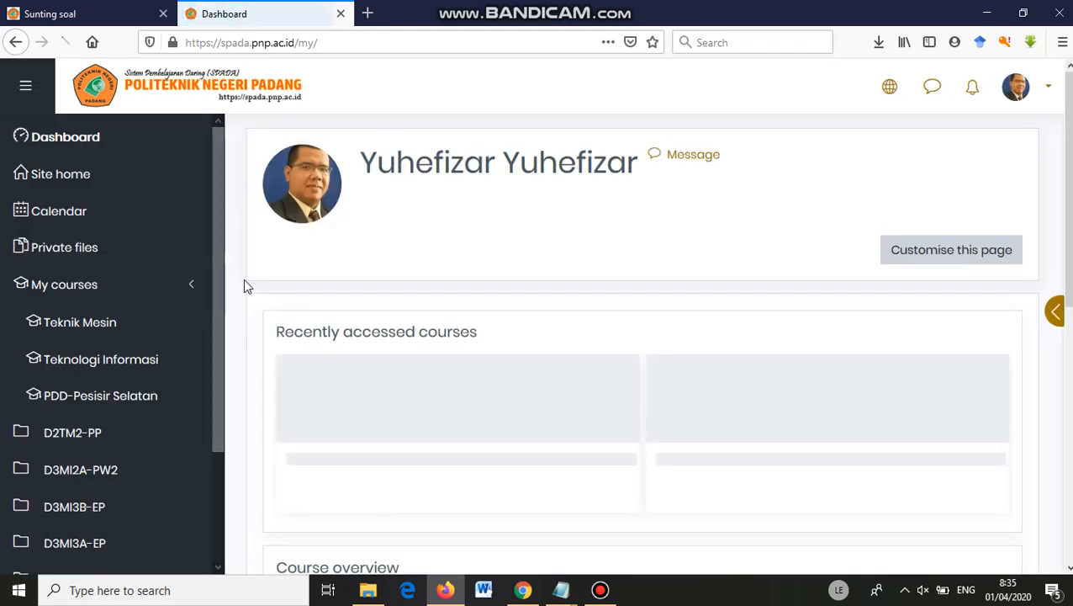
Open the D3MI3A-EP Etika Profesi course from the dashboard and browse its topics.
left_click_drag(216, 258, 220, 323)
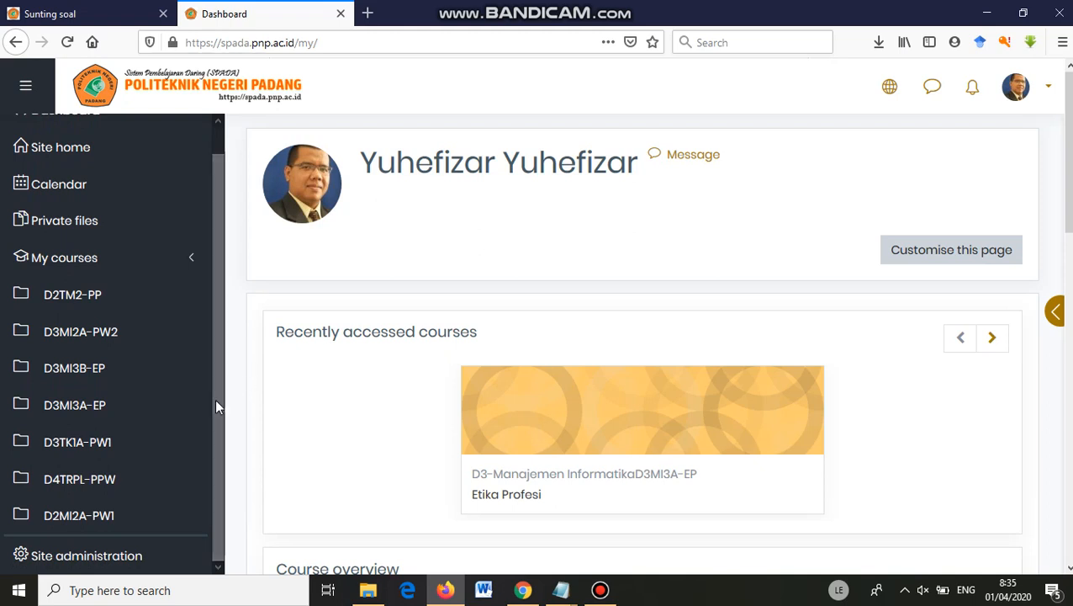
left_click(74, 409)
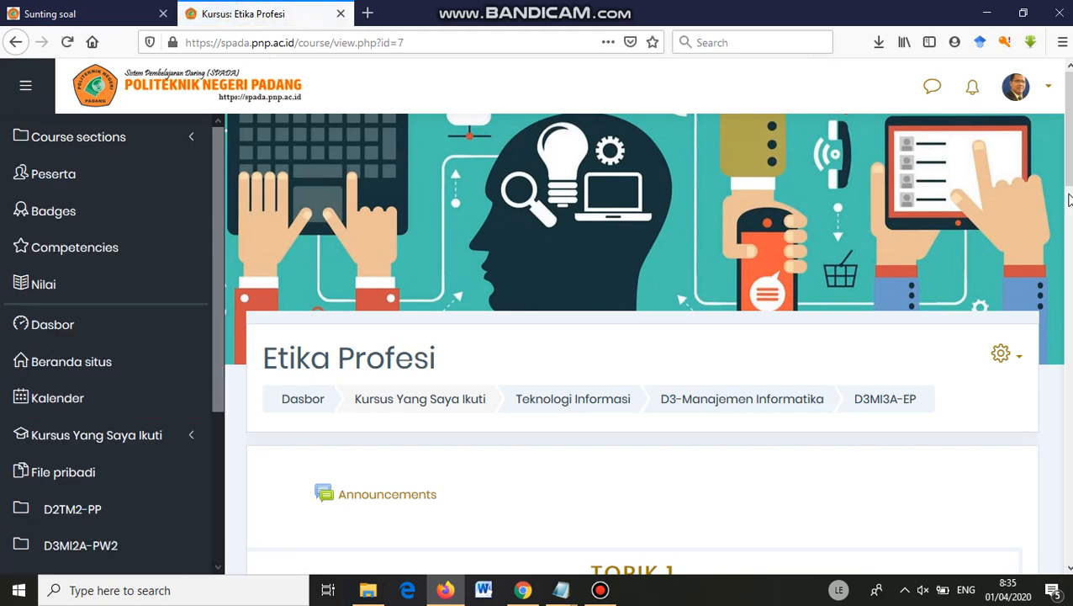
scroll(639, 337, "down", 4)
scroll(640, 336, "down", 5)
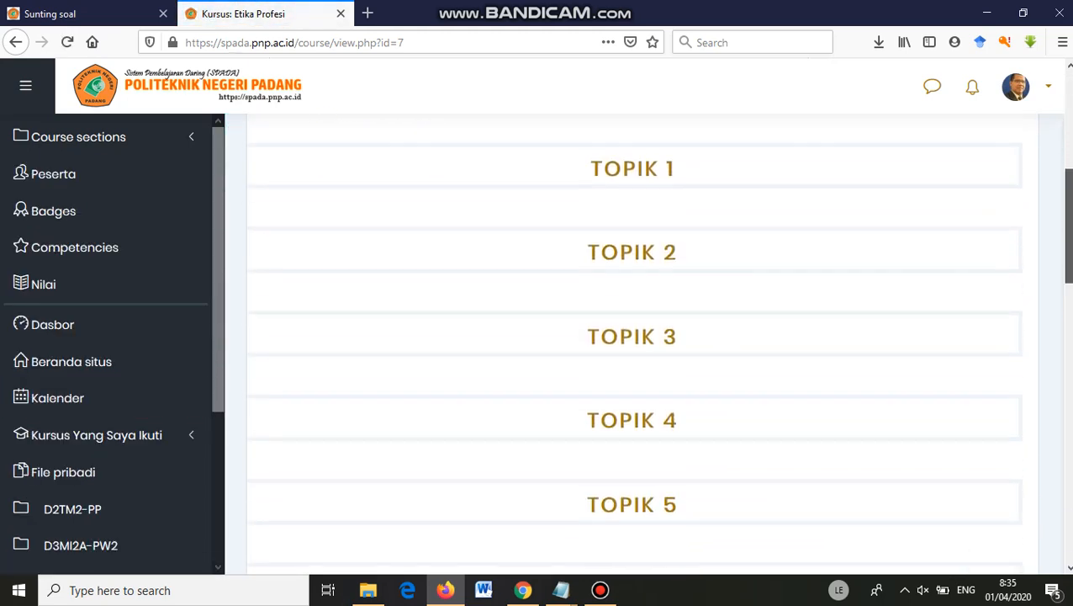
scroll(1047, 209, "up", 7)
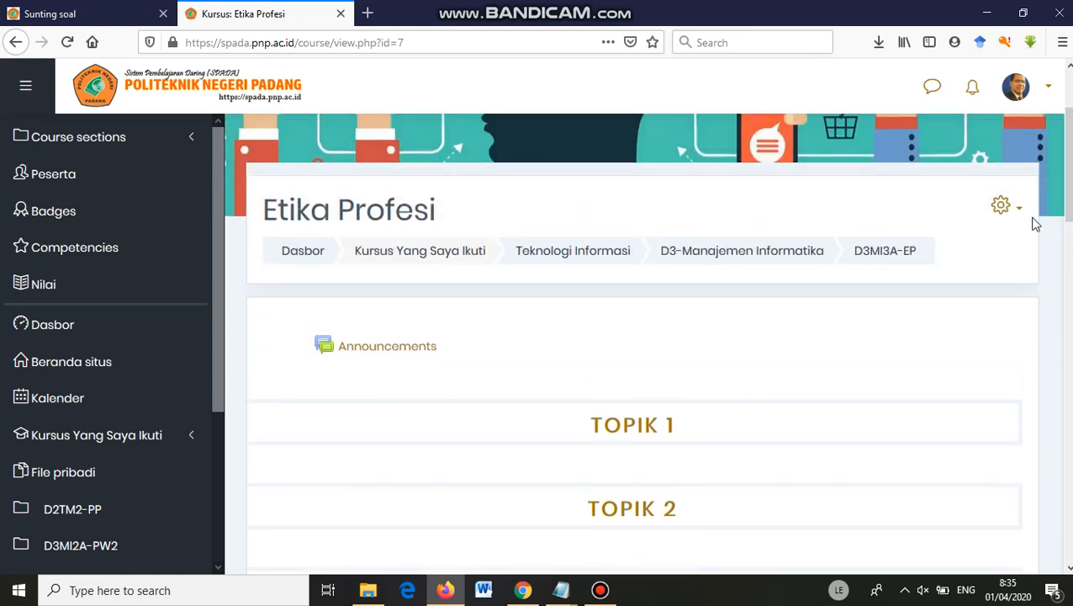
Turn editing on for the Etika Profesi course and scroll down to TOPIK 7.
left_click(1019, 212)
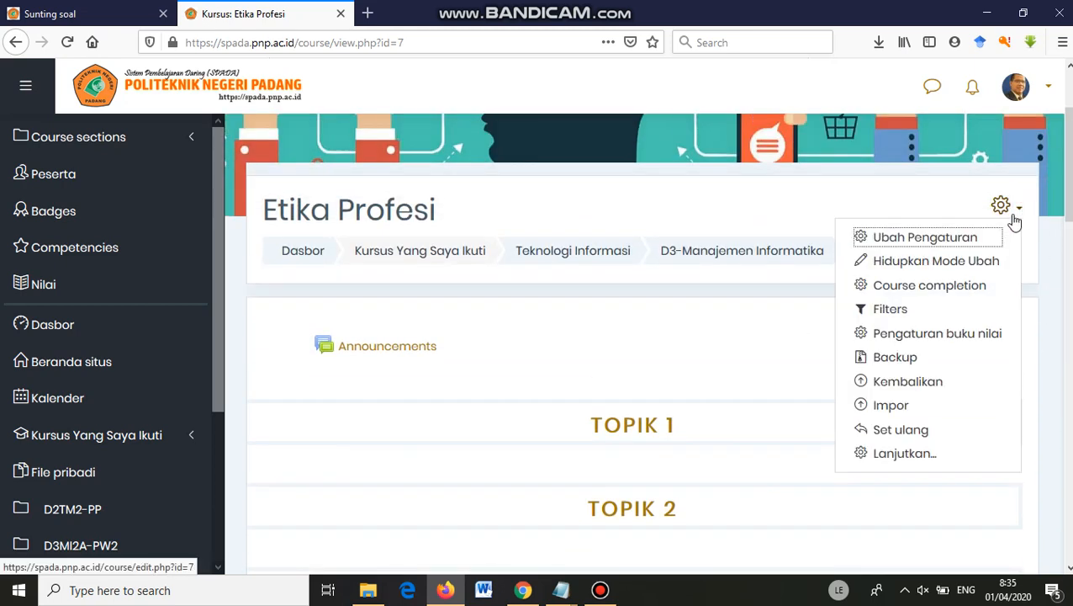
left_click(936, 263)
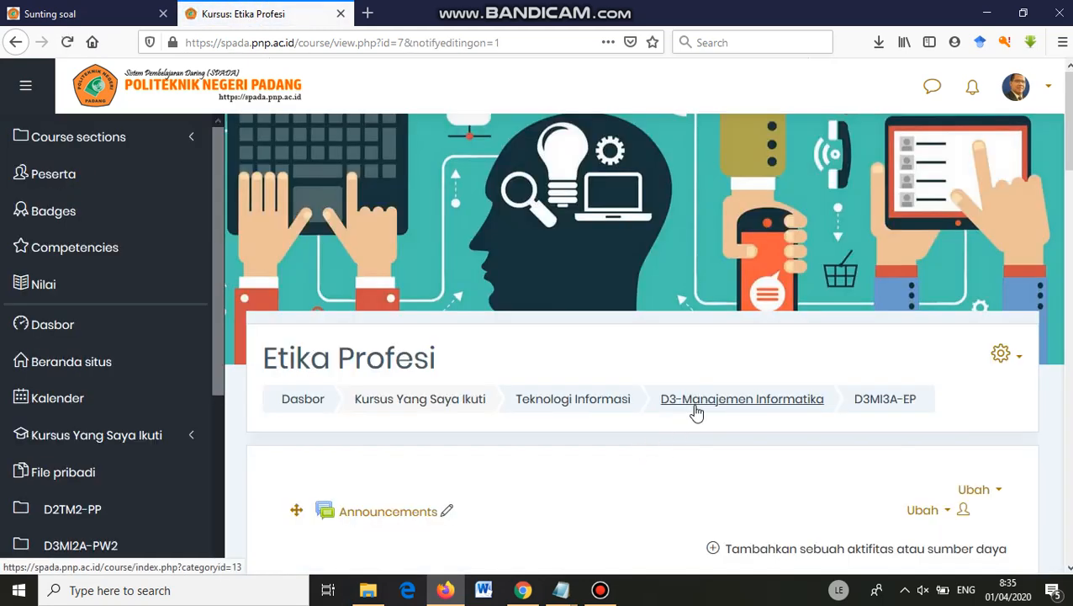
scroll(691, 413, "down", 1)
scroll(1070, 174, "down", 3)
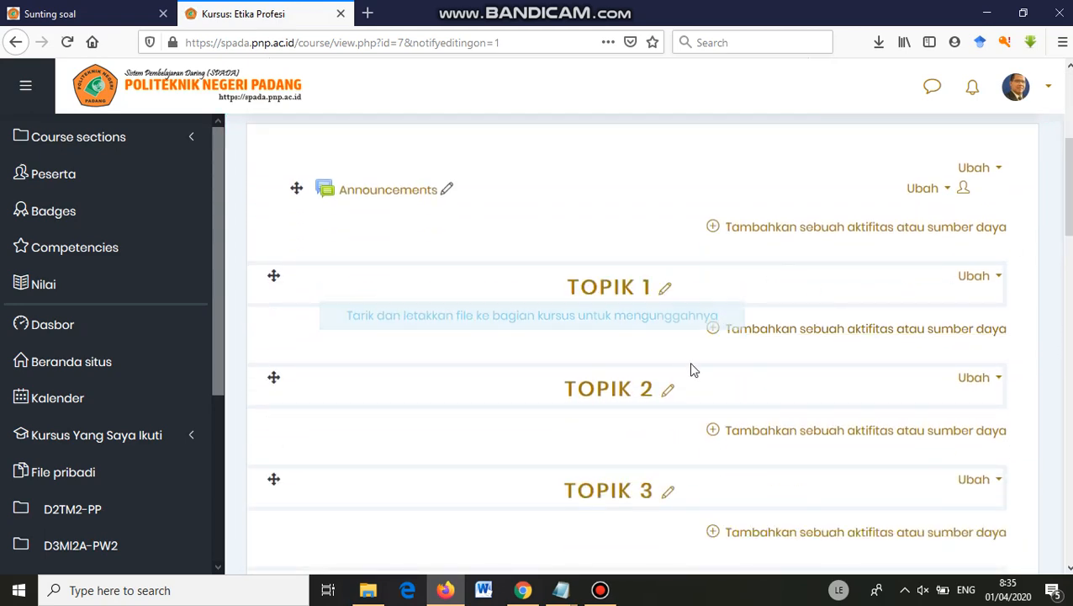
scroll(801, 421, "down", 2)
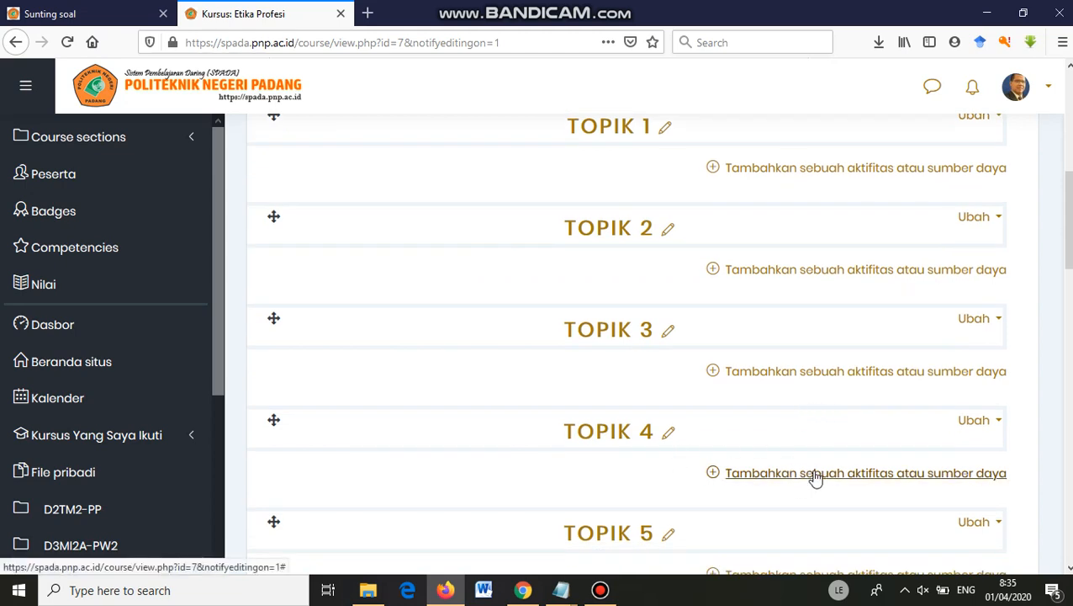
scroll(814, 477, "down", 1)
scroll(814, 476, "down", 2)
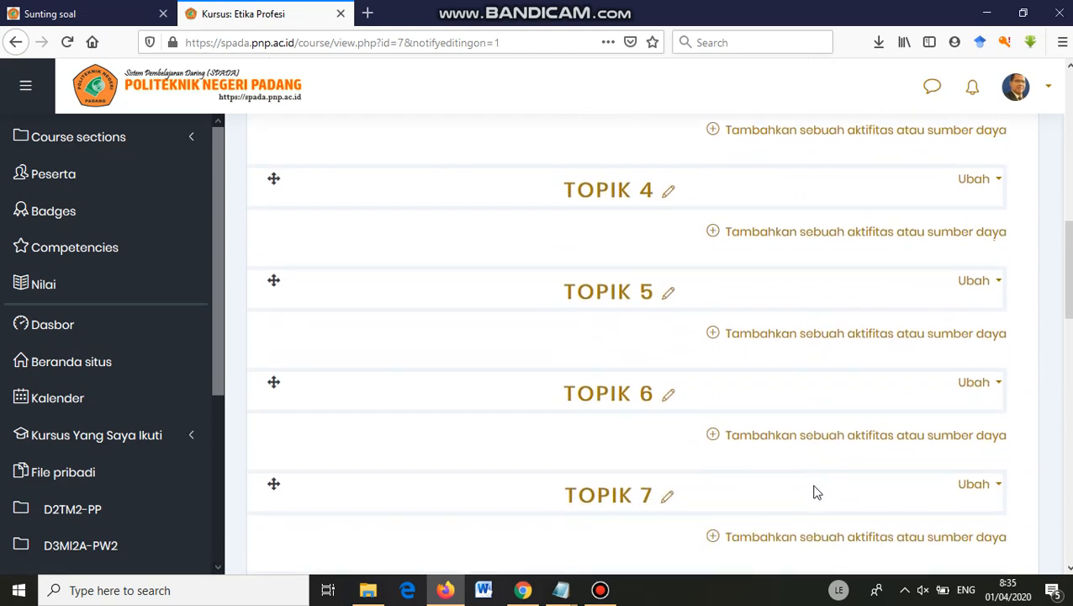
scroll(845, 522, "down", 1)
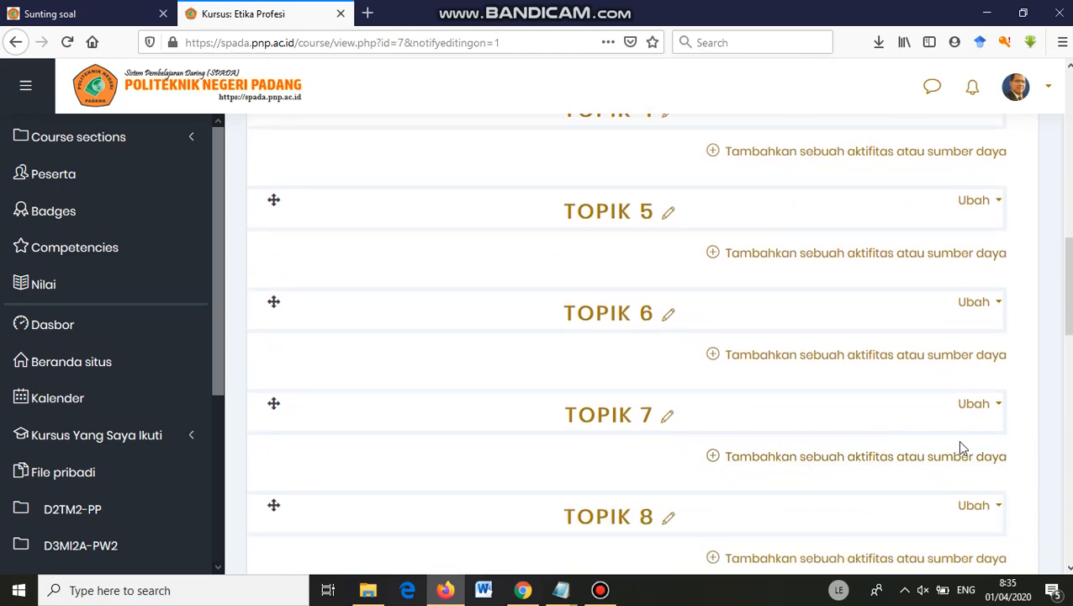
Choose Assignment in the activity chooser under TOPIK 7 and add it.
left_click(785, 458)
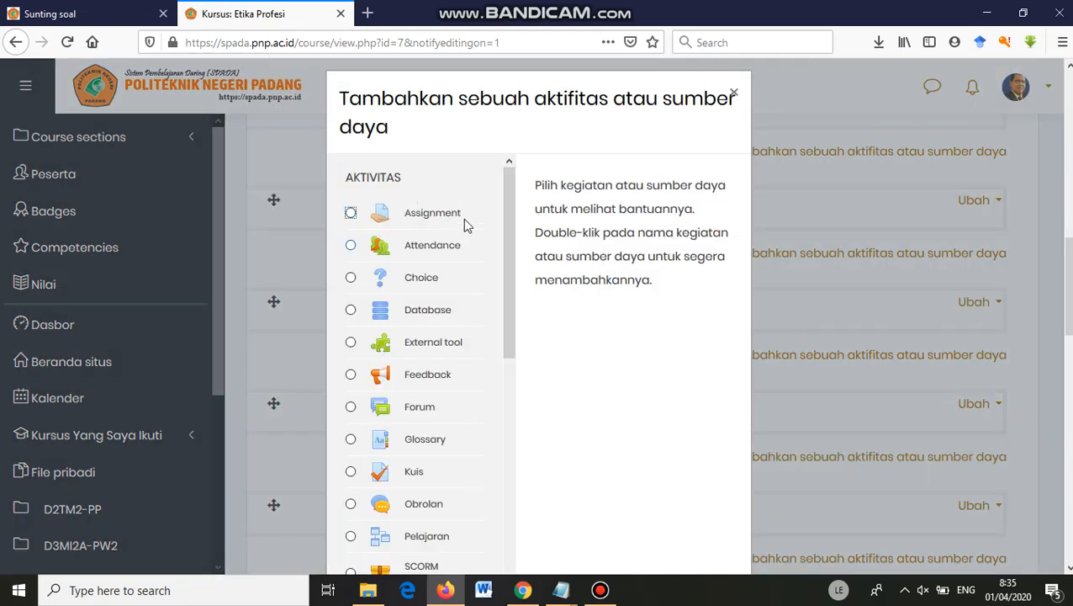
left_click(351, 212)
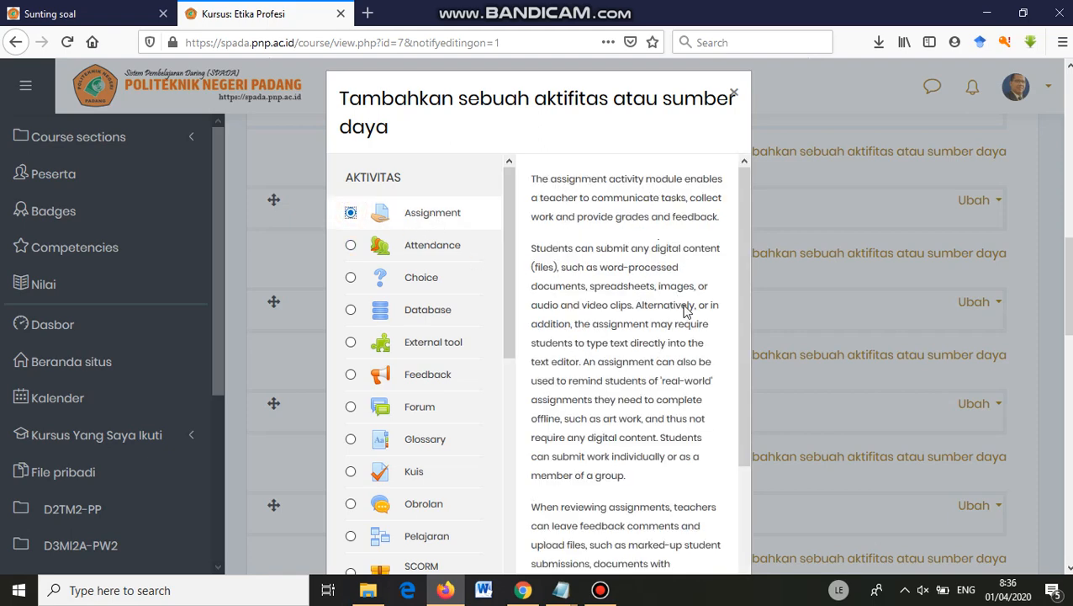
scroll(686, 314, "down", 1)
scroll(683, 308, "down", 3)
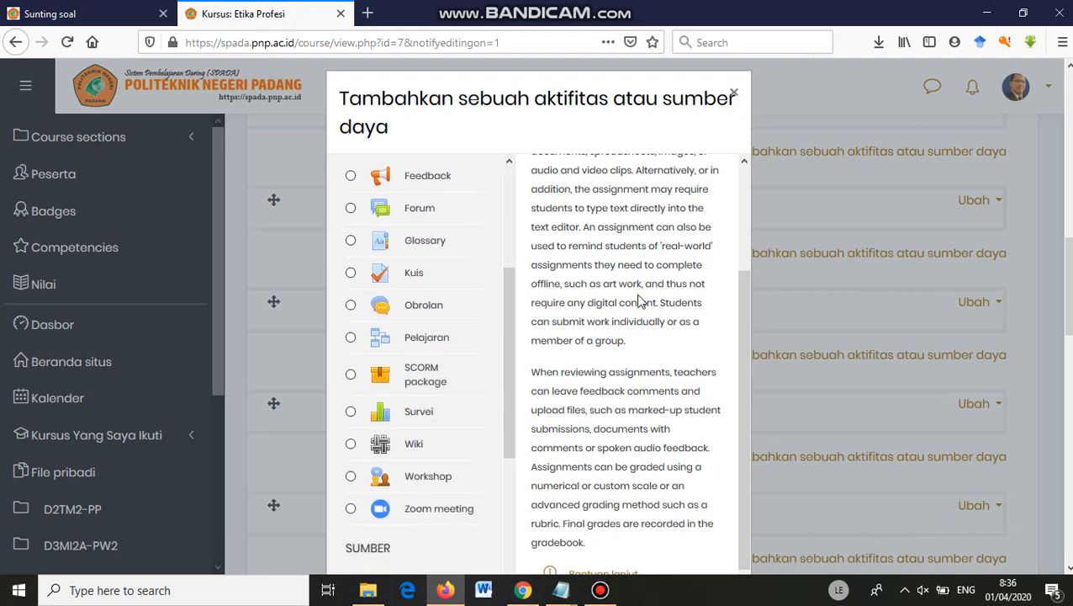
scroll(643, 280, "up", 1)
scroll(661, 244, "up", 1)
scroll(678, 328, "down", 8)
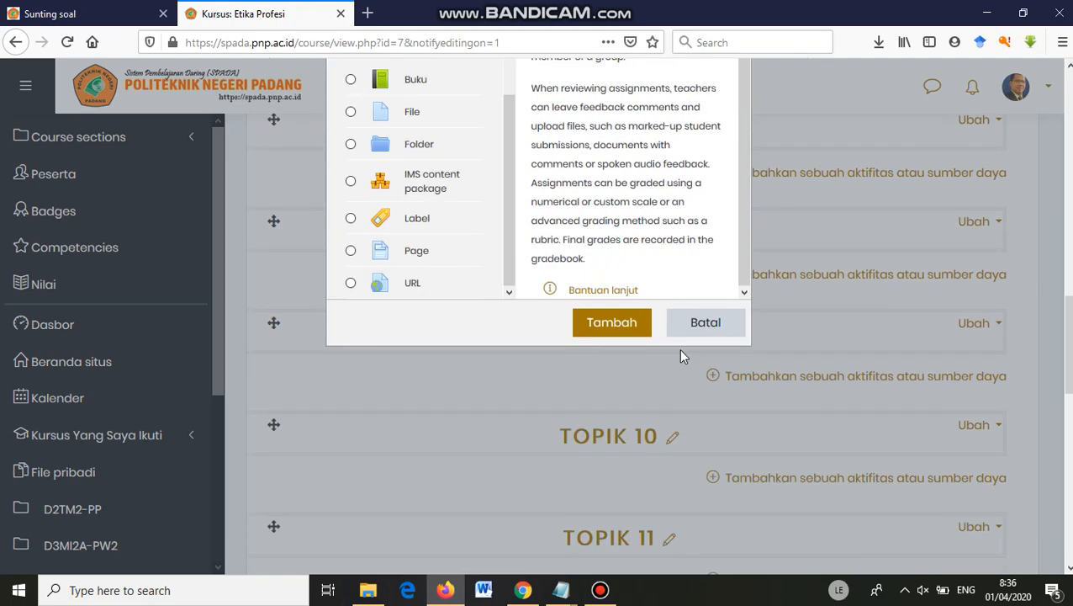
scroll(678, 286, "up", 2)
left_click(618, 290)
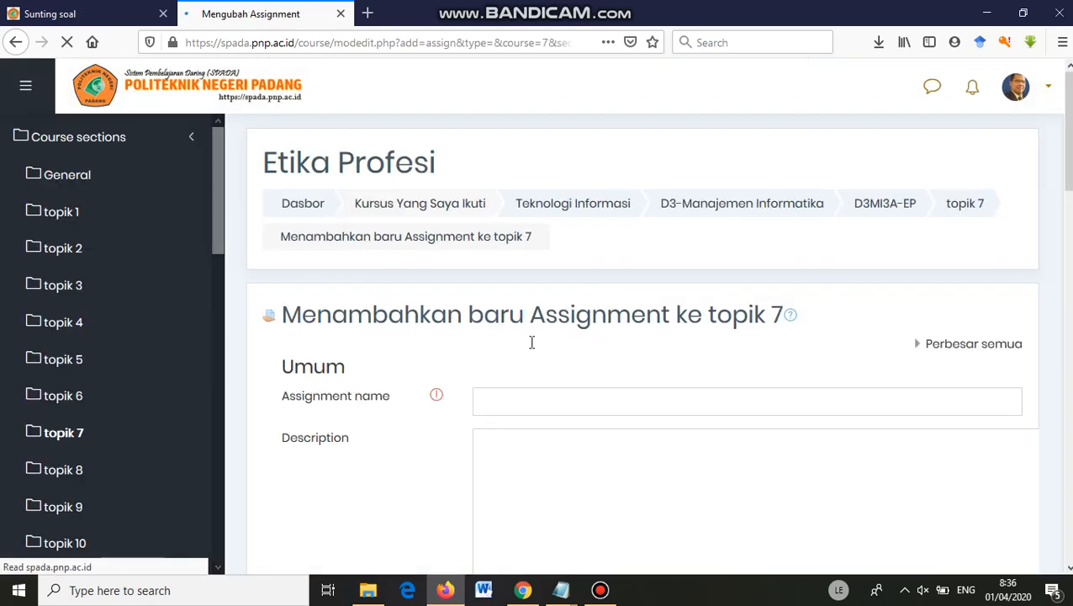
Enter 'UTS Genap TA 2019/2020' as the assignment name.
scroll(434, 381, "down", 4)
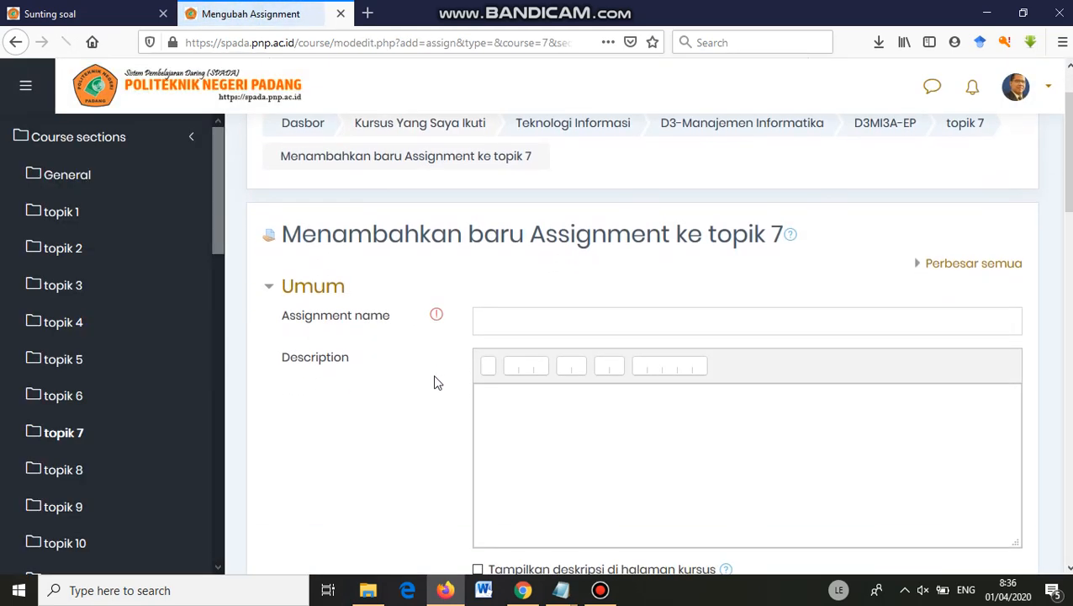
left_click(506, 240)
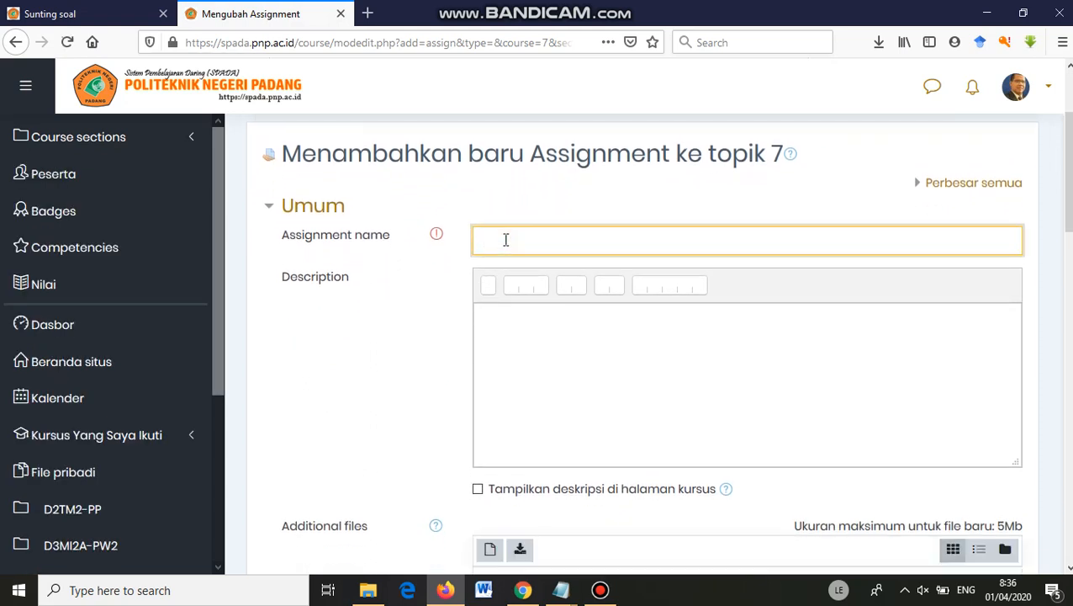
type("UTS TA")
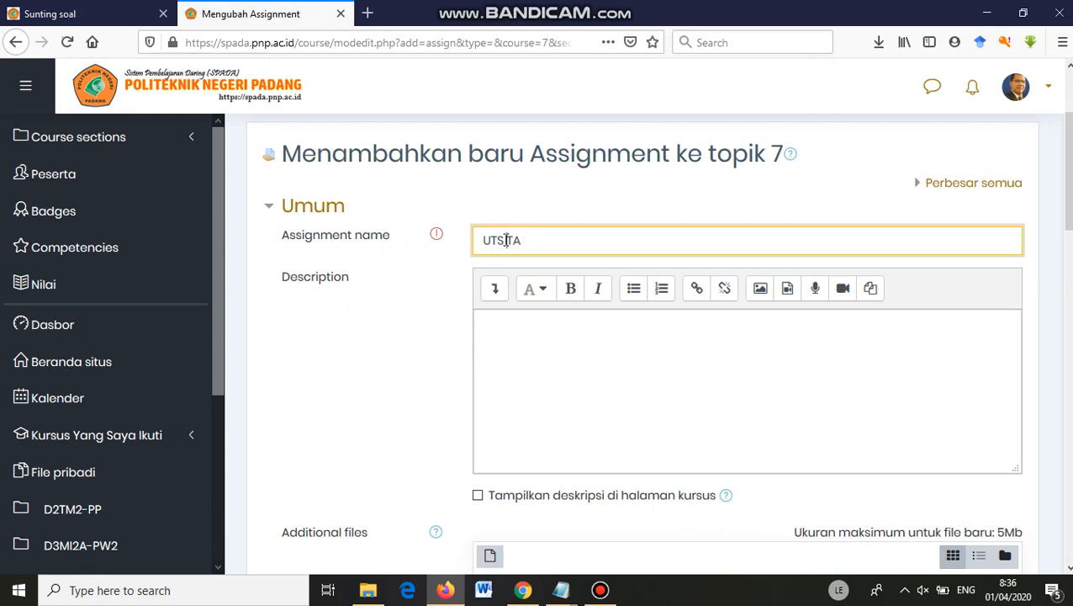
type("Genap TA 2019/2020")
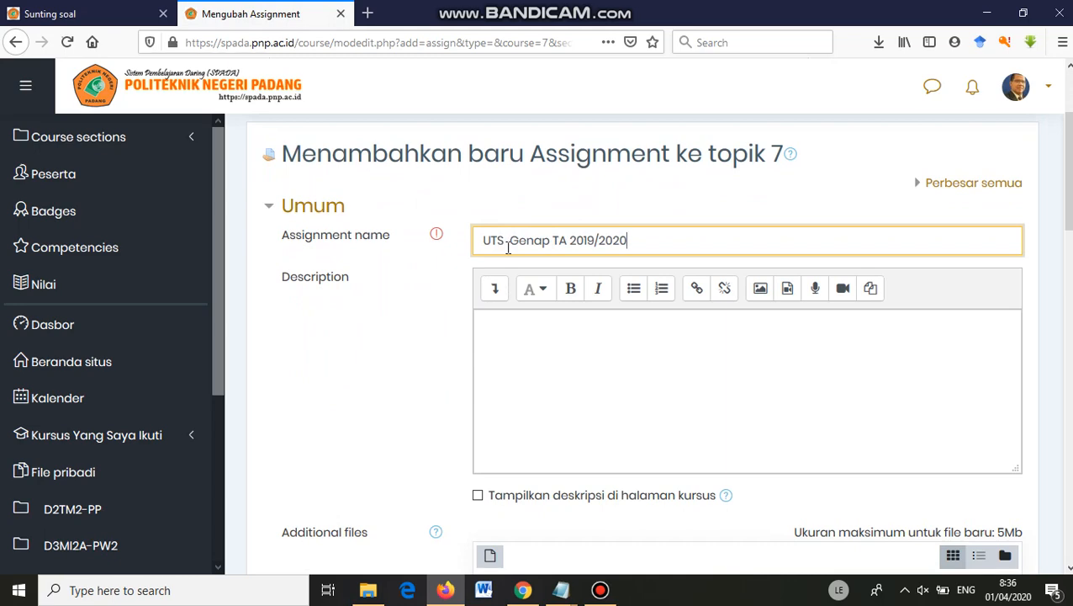
left_click(511, 342)
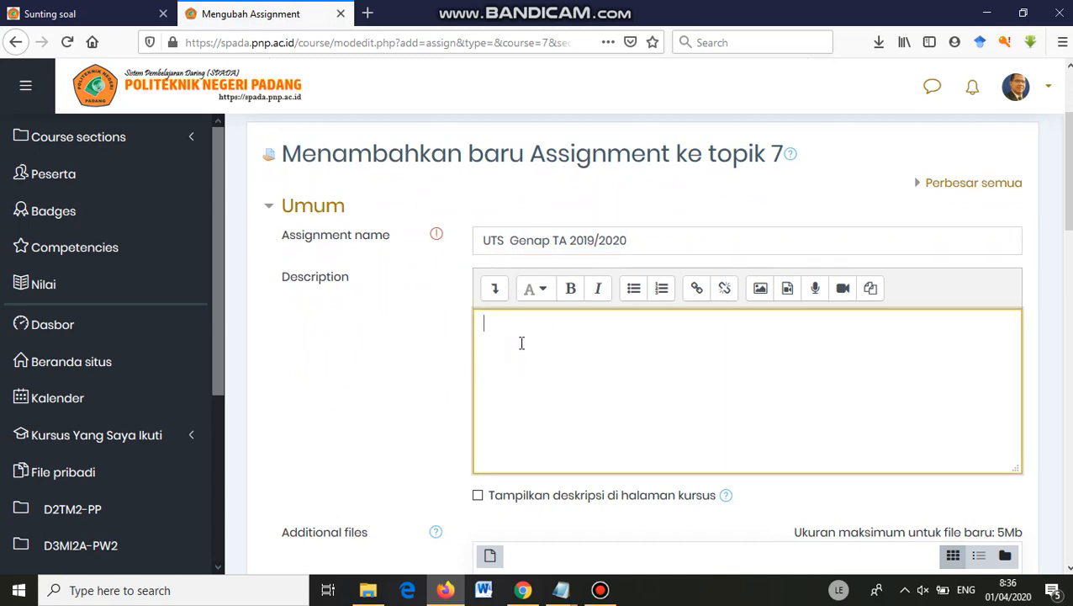
Copy the Petunjuk line and five essay questions from Notepad into the Description editor.
left_click(559, 588)
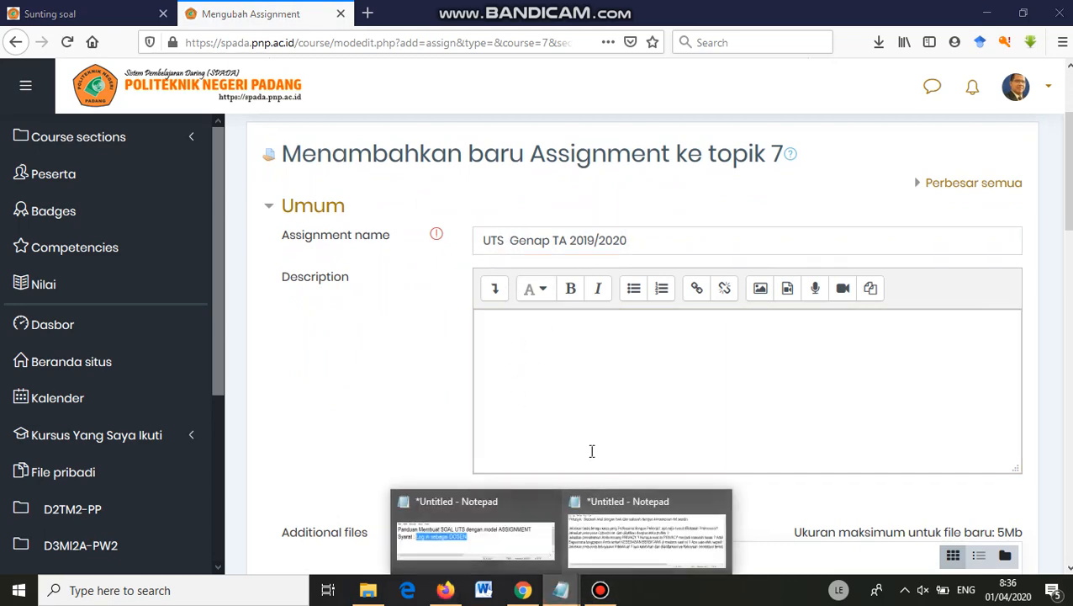
left_click(610, 550)
left_click(63, 179)
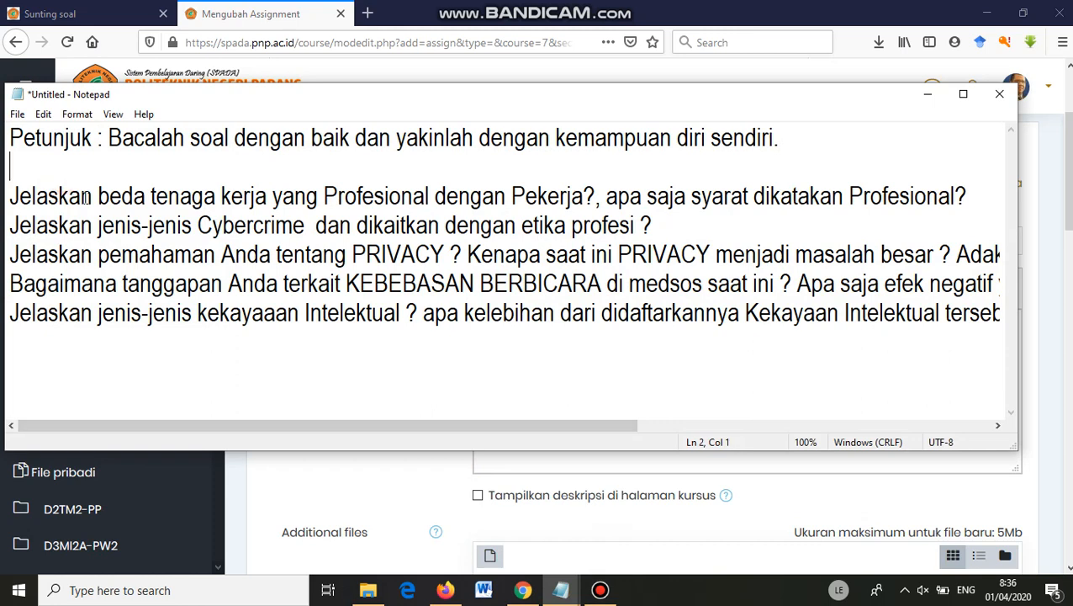
key("ctrl+a")
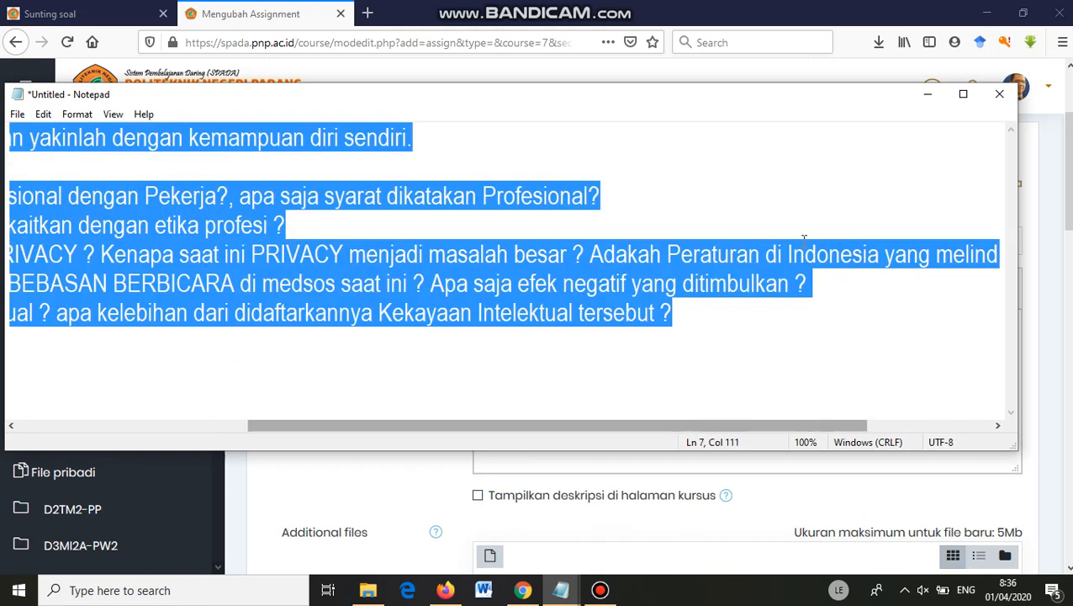
left_click(635, 468)
left_click(545, 383)
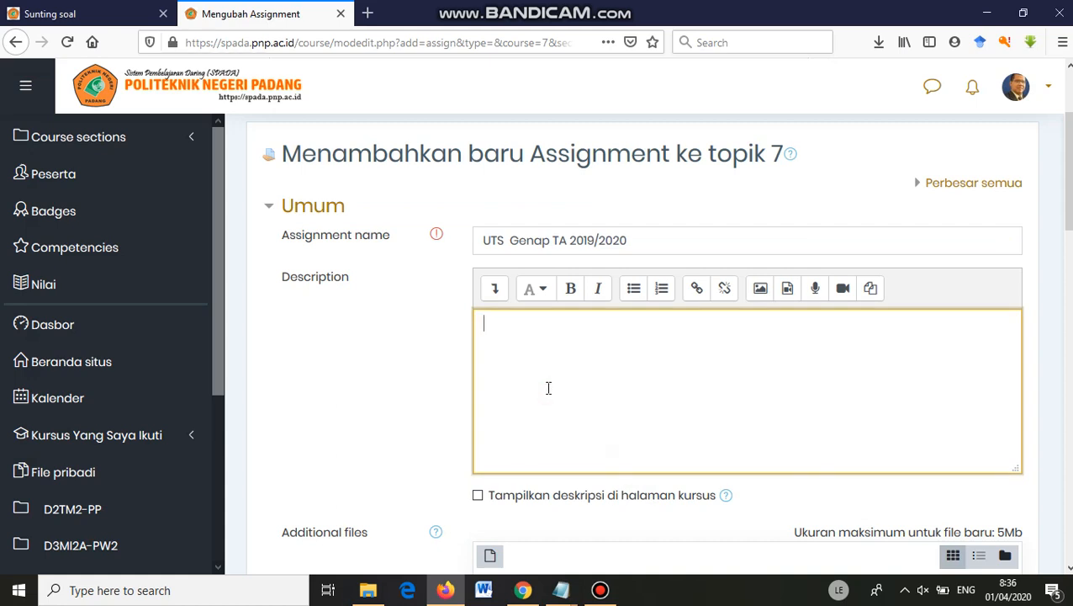
key("ctrl+v")
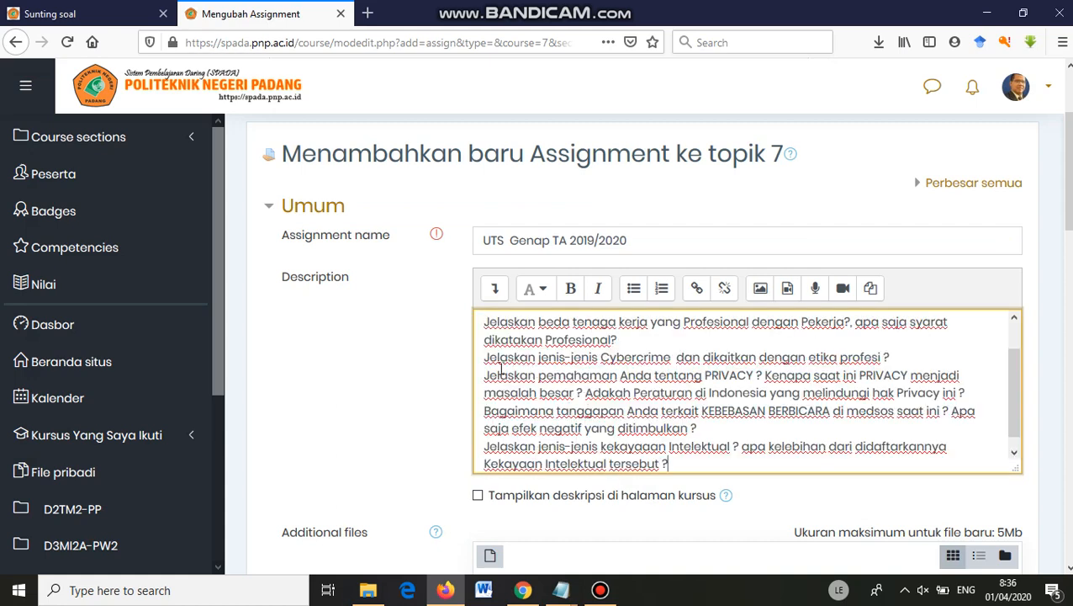
Format the five essay questions in the description as one numbered list.
left_click_drag(486, 358, 678, 466)
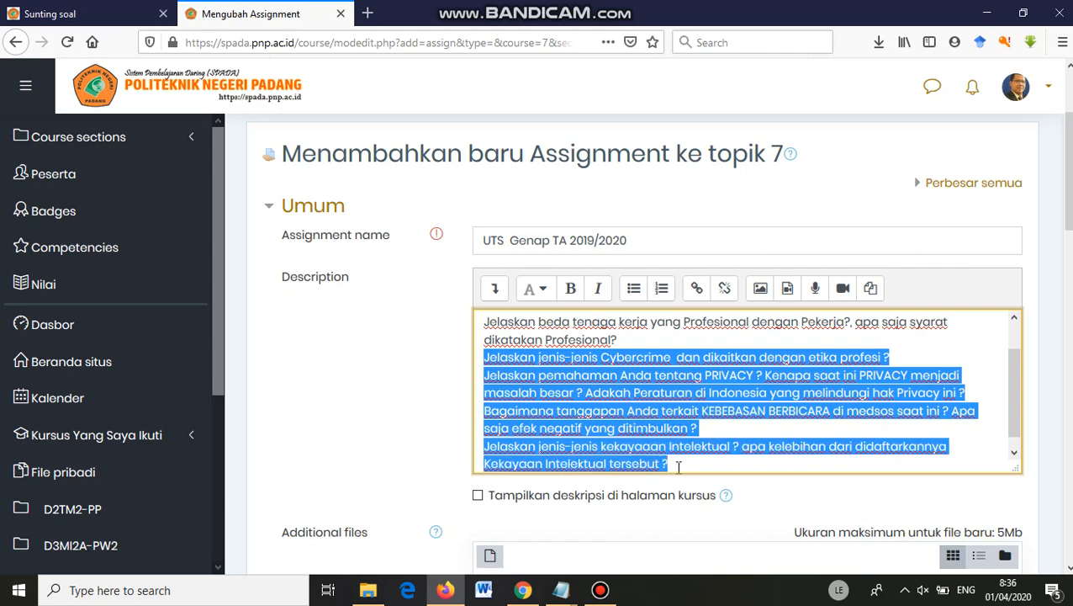
left_click(661, 288)
left_click(624, 384)
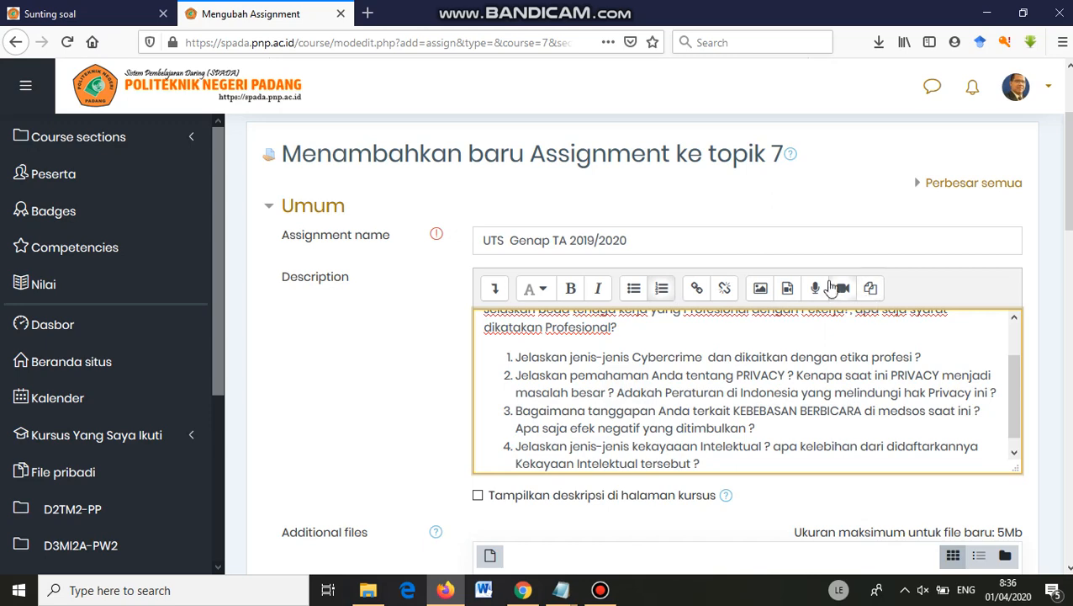
scroll(670, 379, "up", 1)
scroll(670, 379, "up", 1)
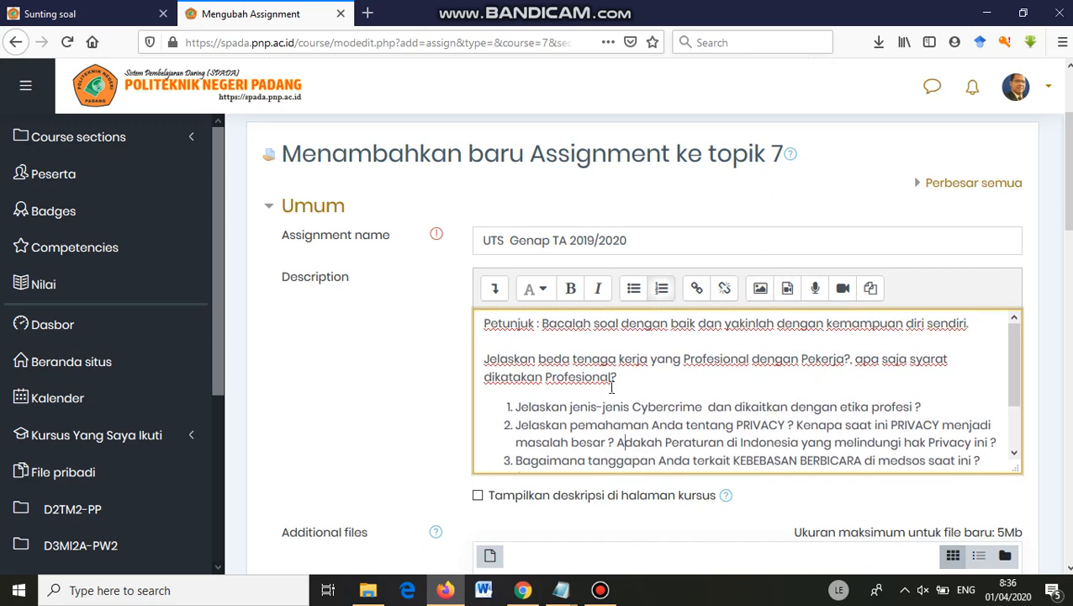
left_click(539, 361)
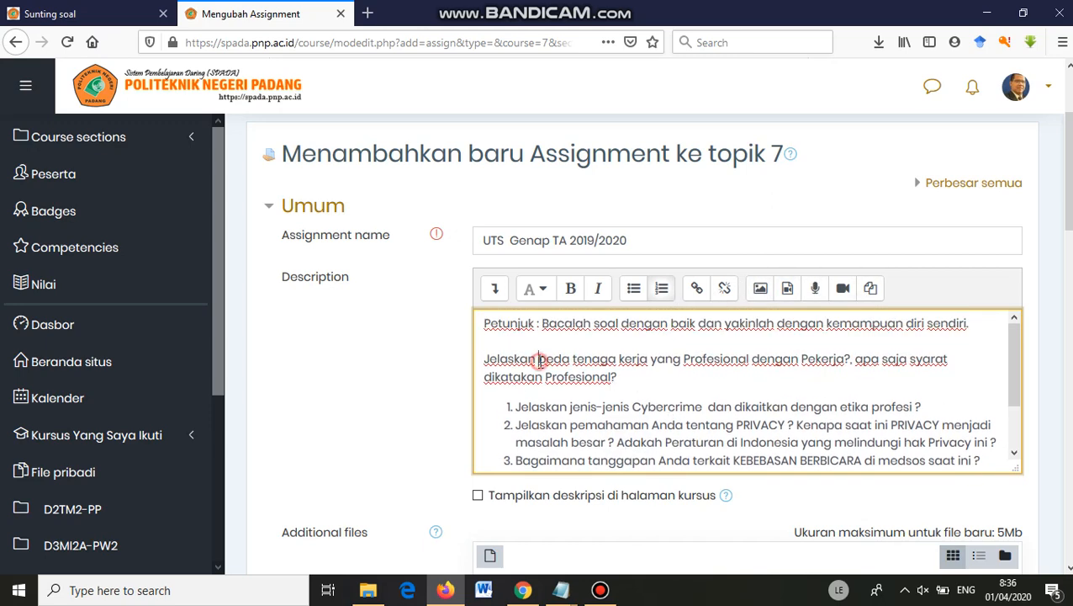
left_click(662, 289)
left_click_drag(517, 371, 745, 465)
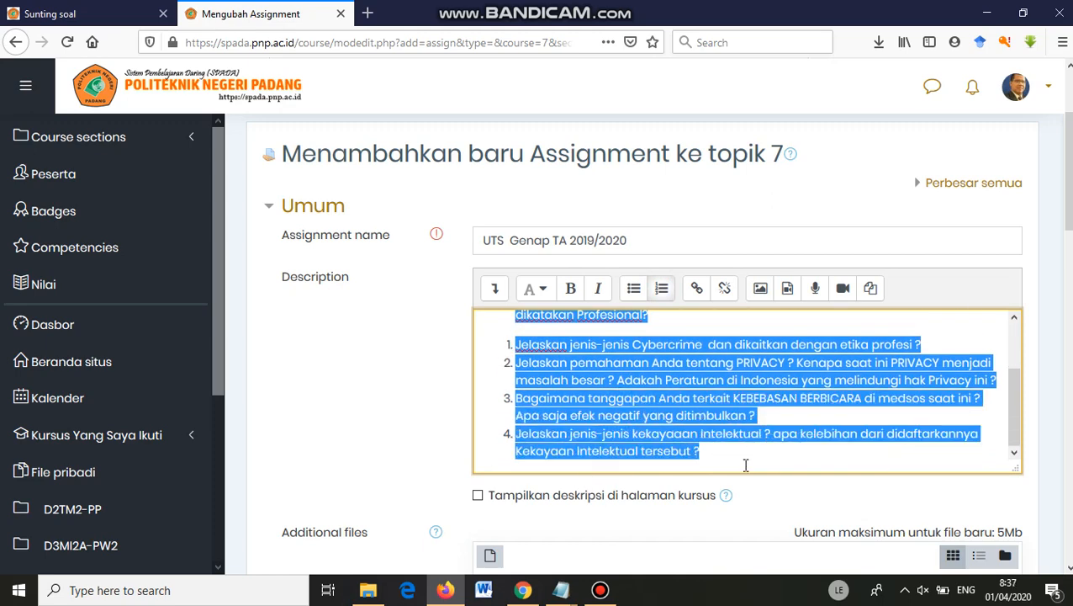
left_click(661, 288)
left_click(661, 288)
left_click(631, 382)
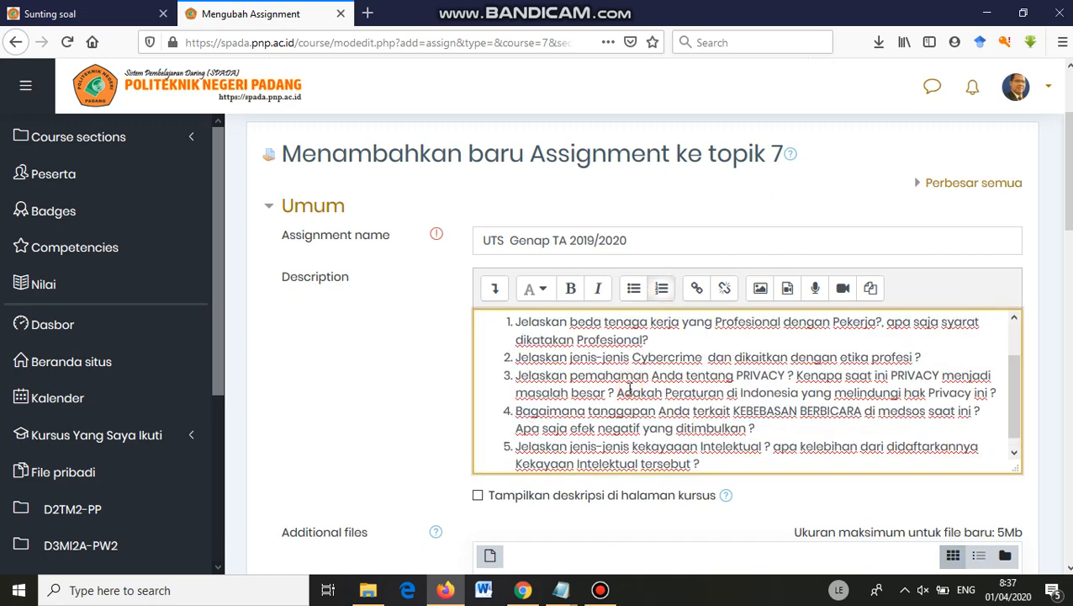
scroll(751, 460, "up", 1)
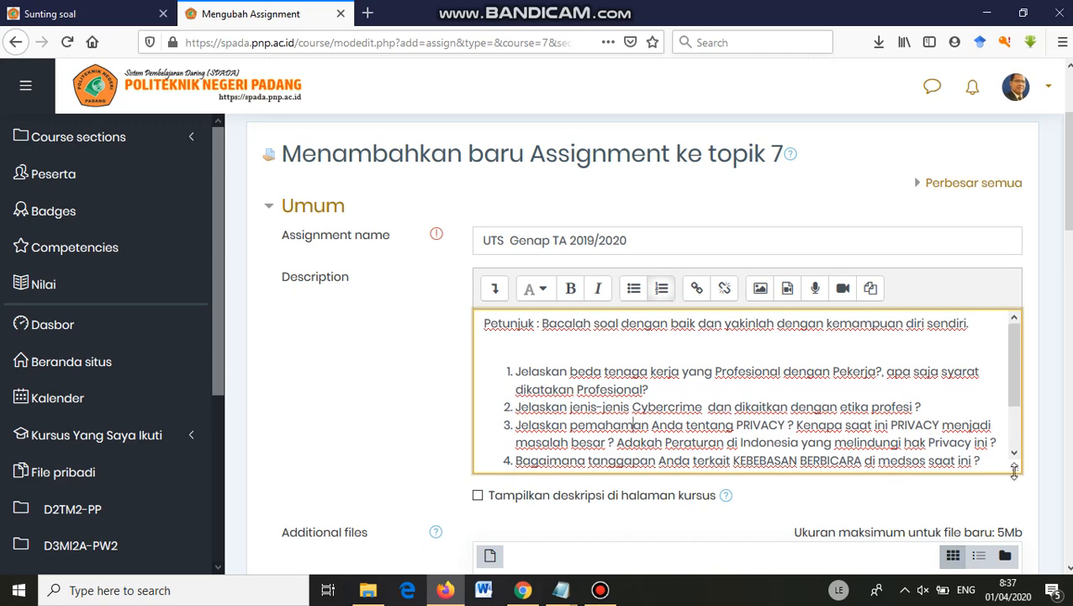
Enlarge the description box and tick 'Tampilkan deskripsi di halaman kursus'.
left_click_drag(1015, 469, 1018, 554)
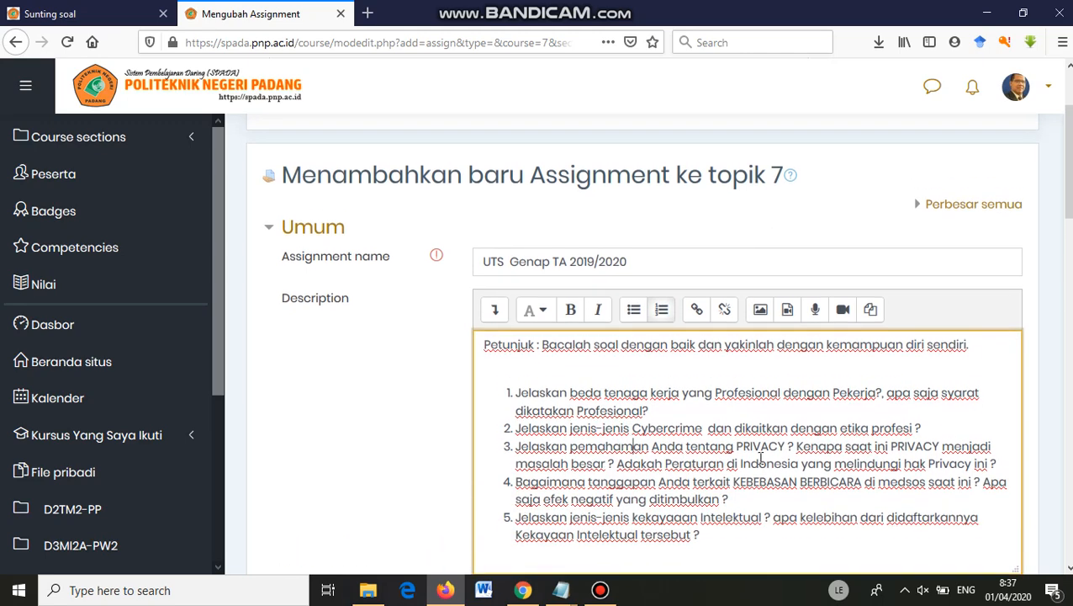
scroll(631, 429, "down", 2)
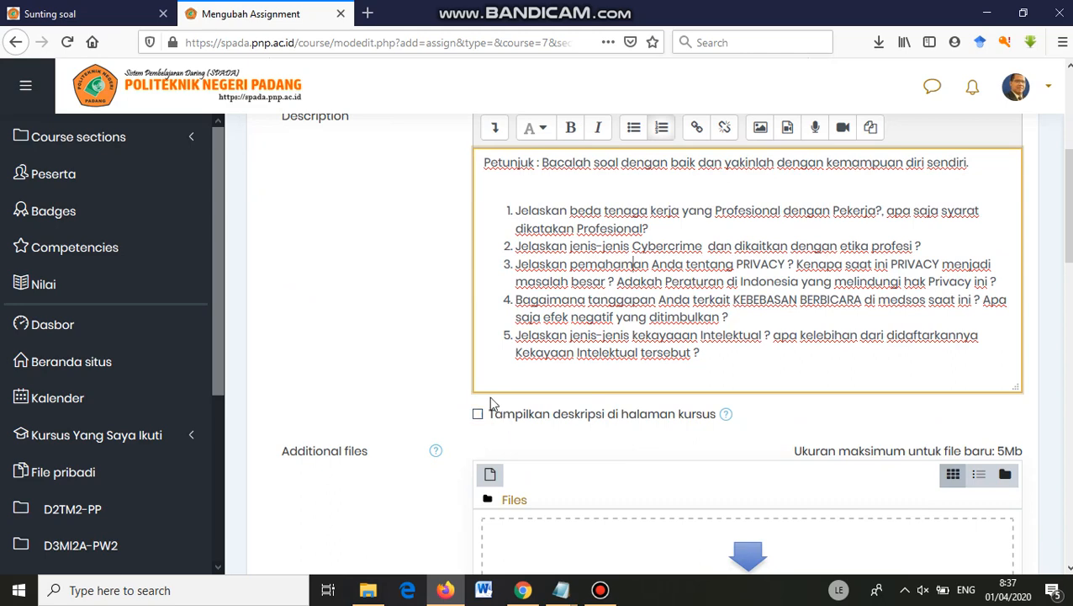
left_click(478, 415)
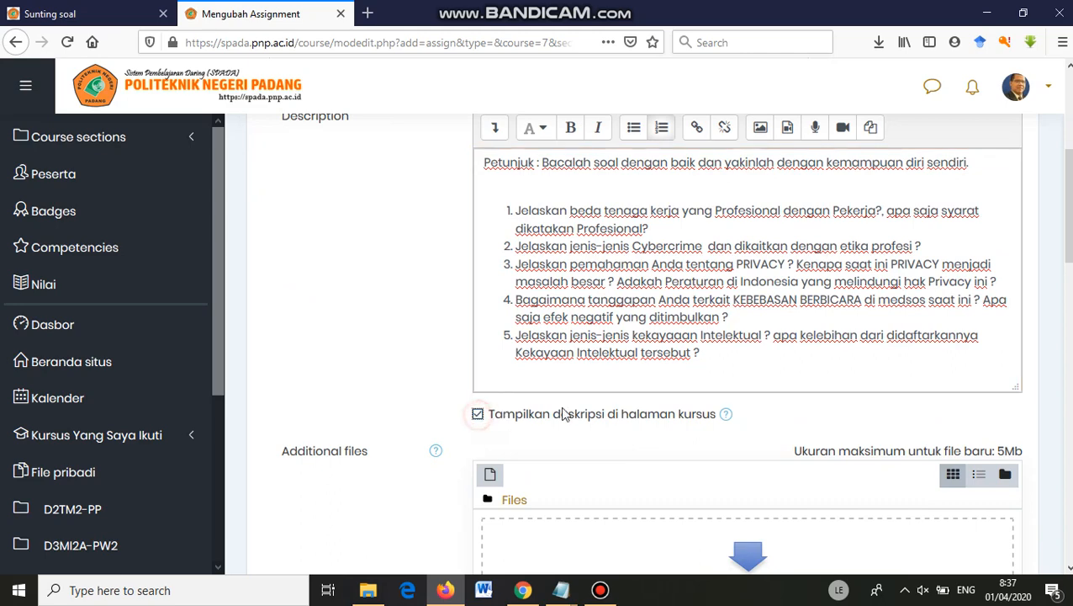
Delete the blank line above the numbered question list.
scroll(533, 281, "up", 1)
left_click(532, 278)
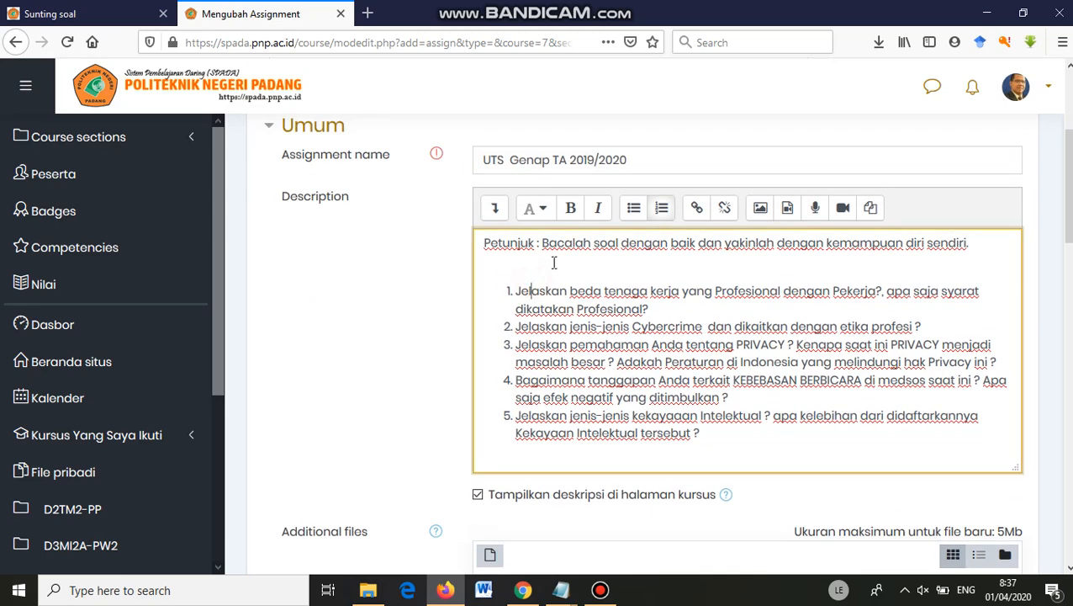
key("BackSpace")
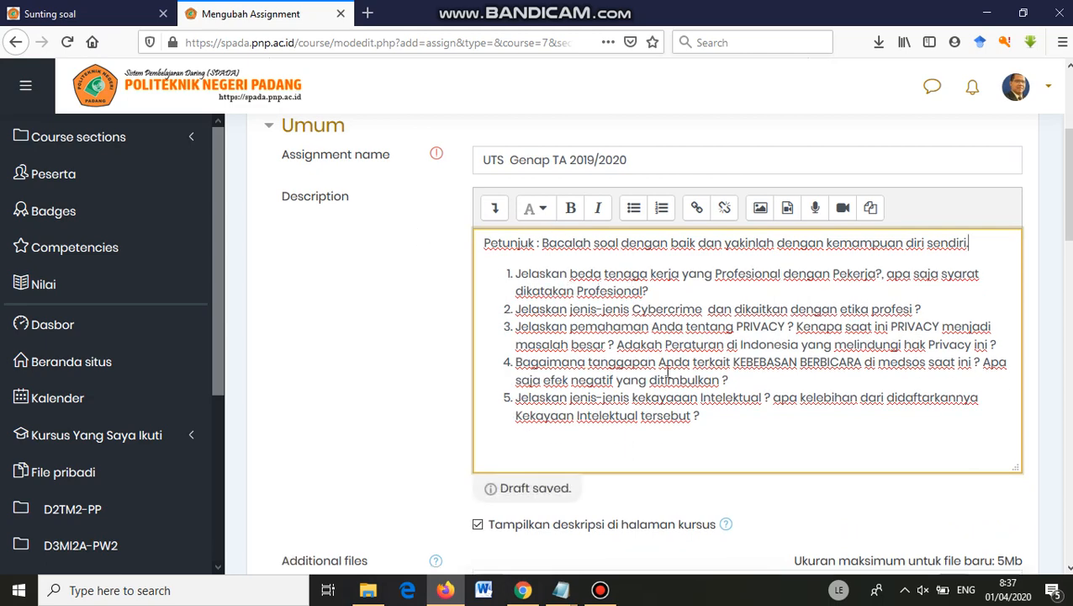
left_click_drag(731, 412, 454, 243)
scroll(625, 298, "down", 3)
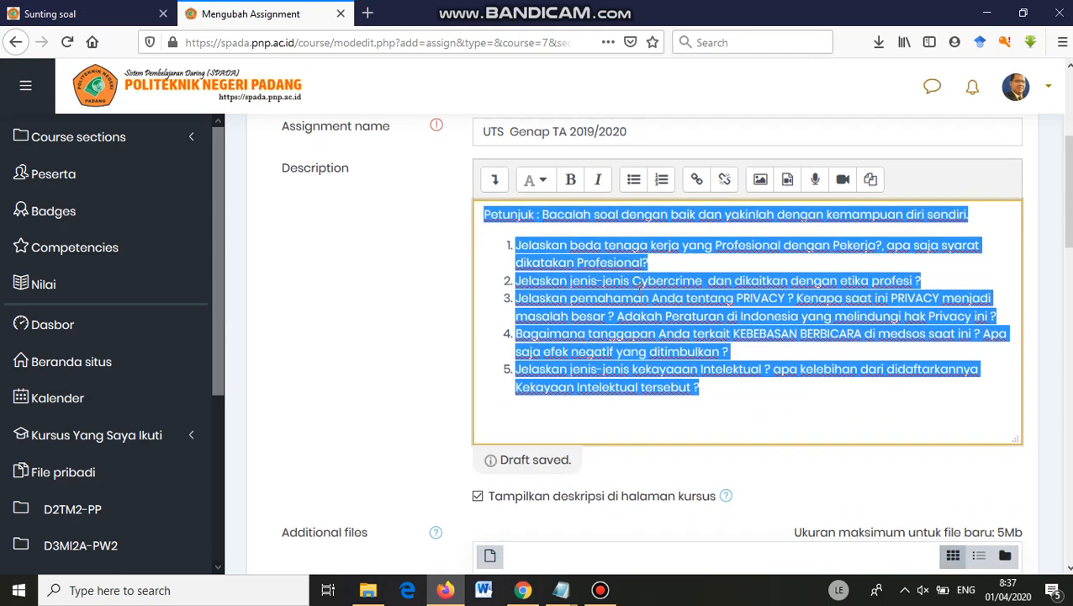
scroll(625, 298, "down", 1)
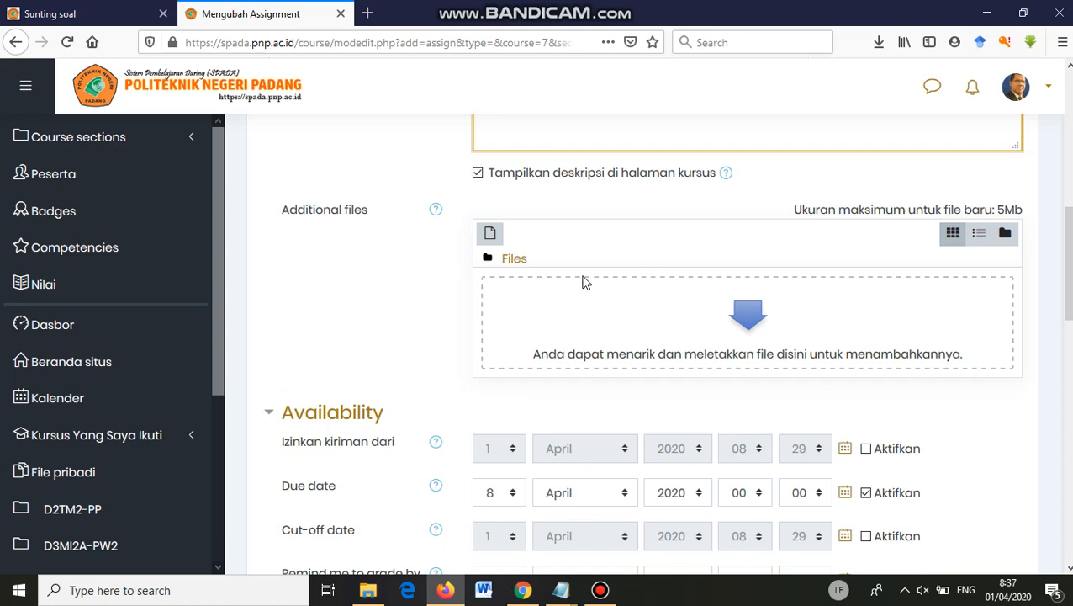
scroll(583, 301, "down", 1)
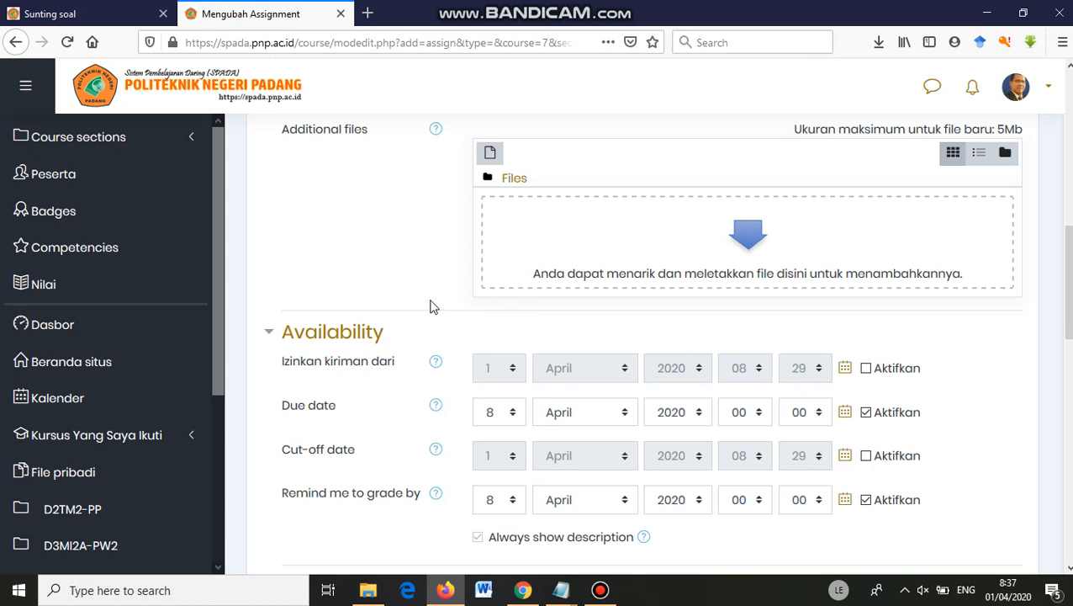
scroll(433, 308, "down", 2)
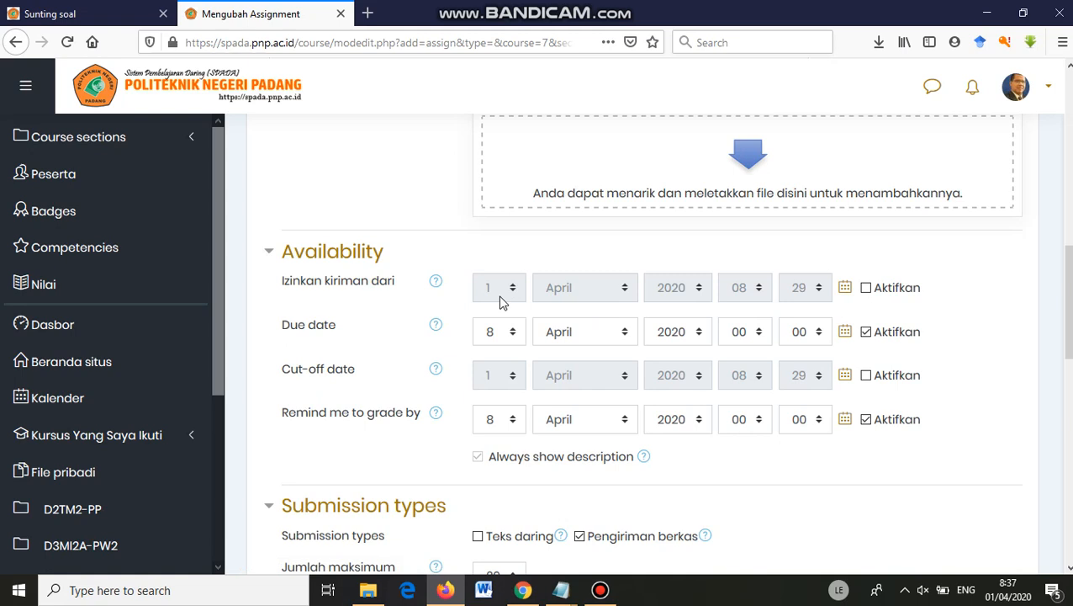
Enable 'Izinkan kiriman dari' so submissions open 1 April 2020 at 08:45.
left_click(867, 288)
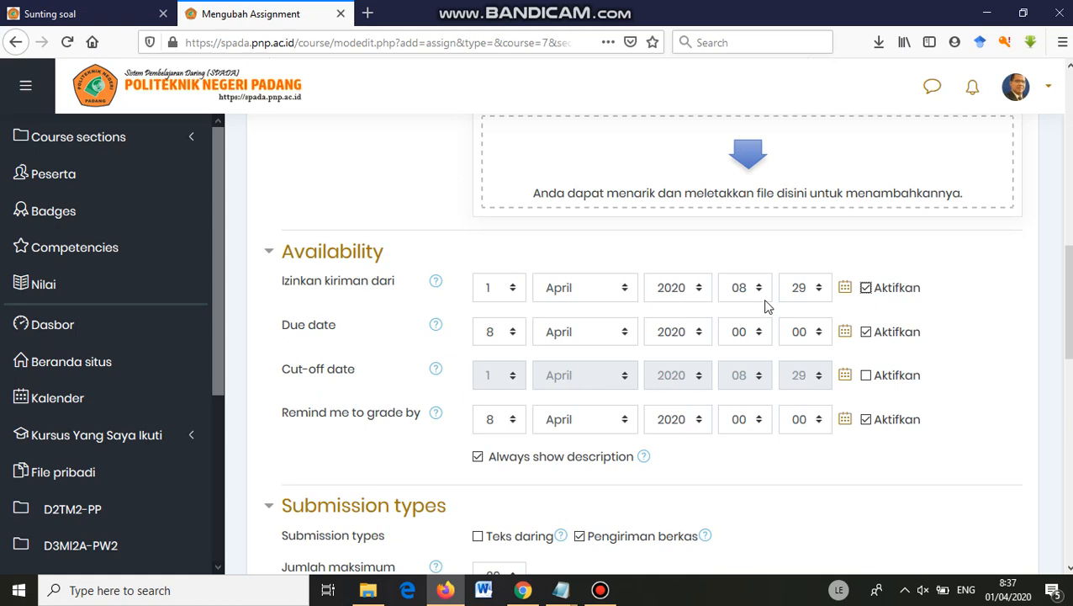
left_click(823, 293)
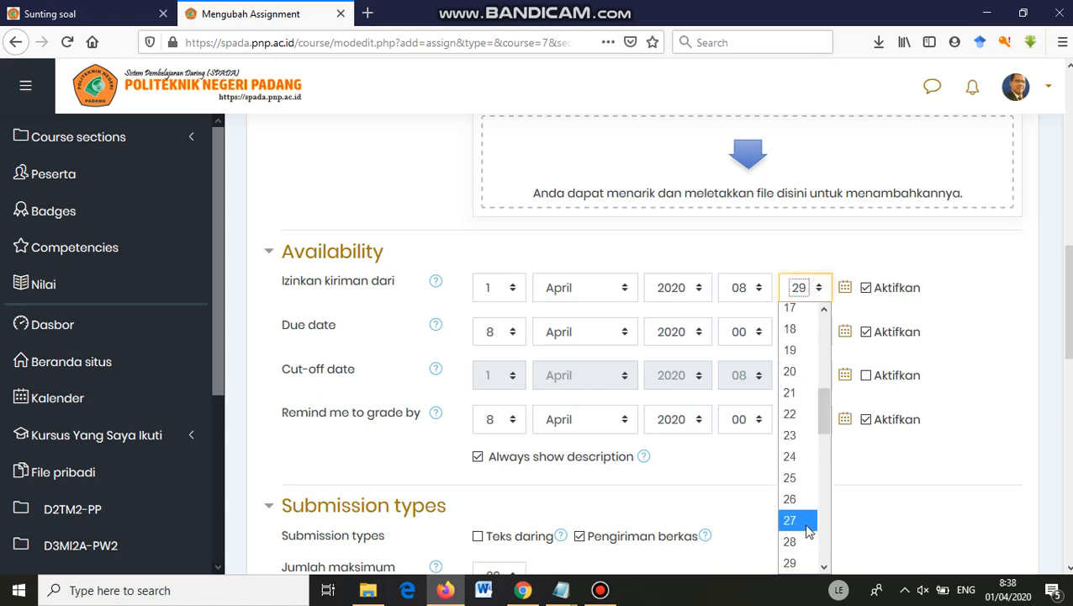
scroll(790, 486, "down", 1)
scroll(791, 486, "down", 6)
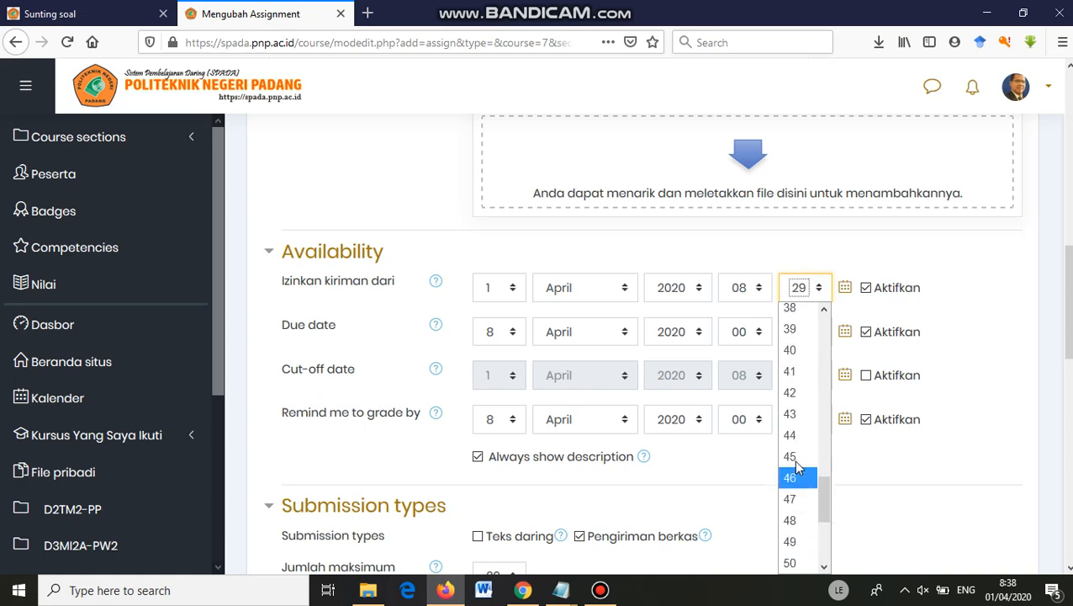
left_click(797, 456)
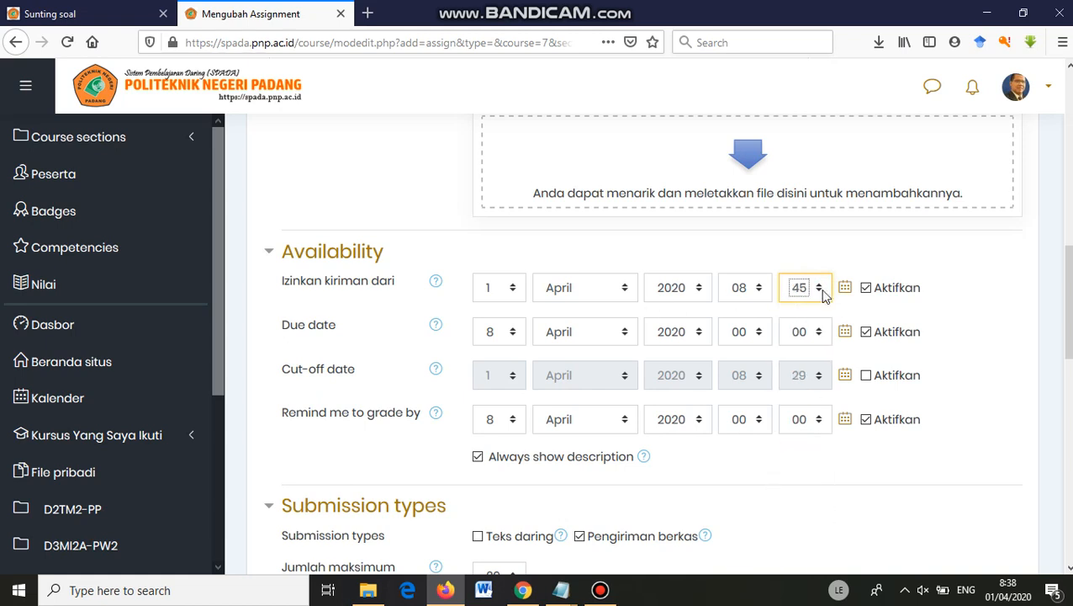
Set the due date to 1 April 2020 at 09:45.
left_click(512, 338)
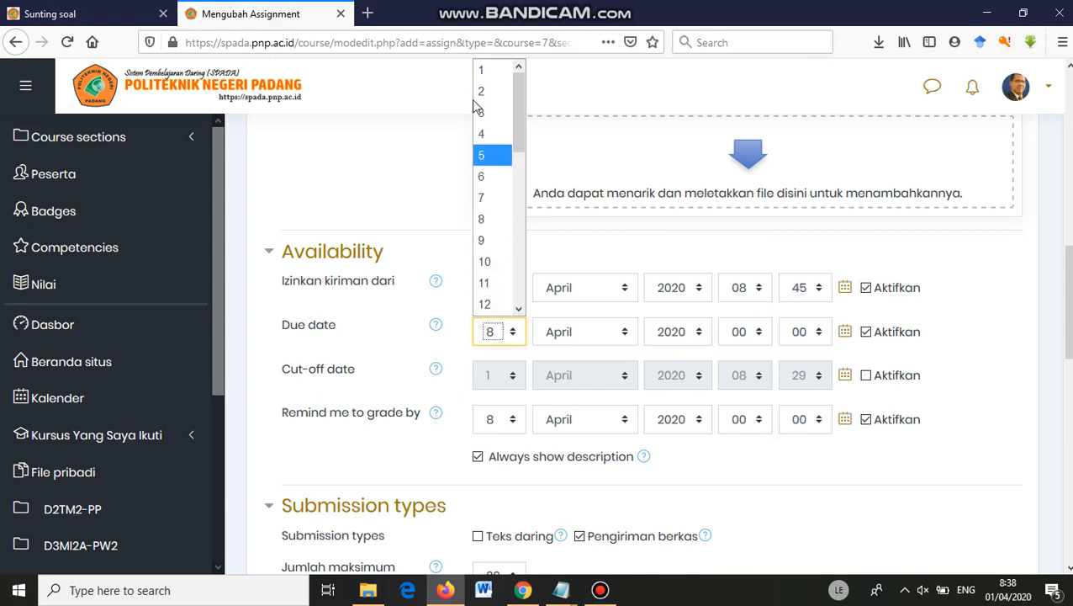
left_click(482, 71)
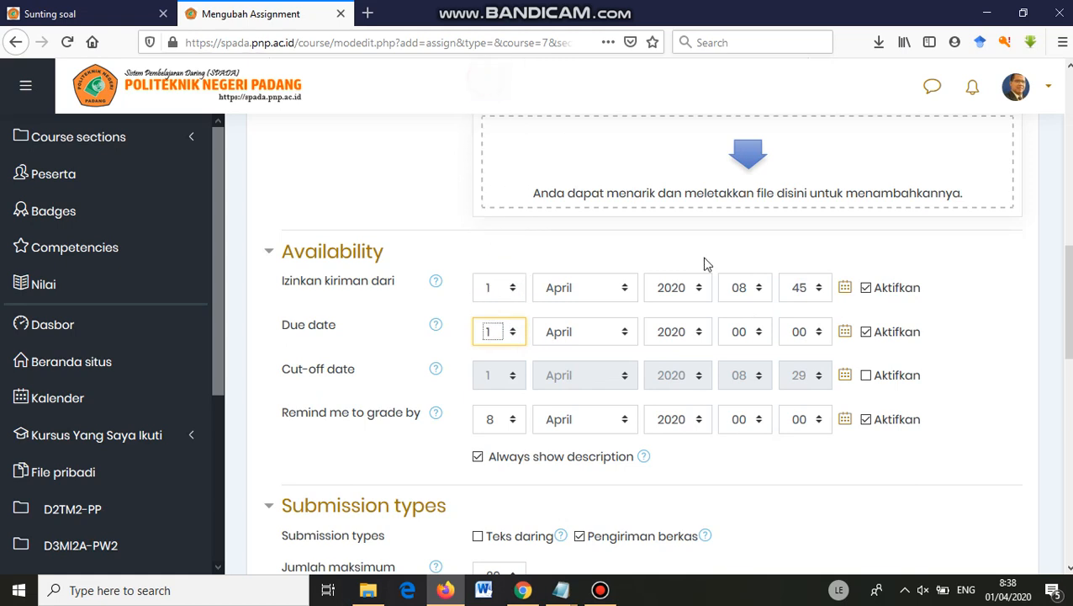
left_click(754, 334)
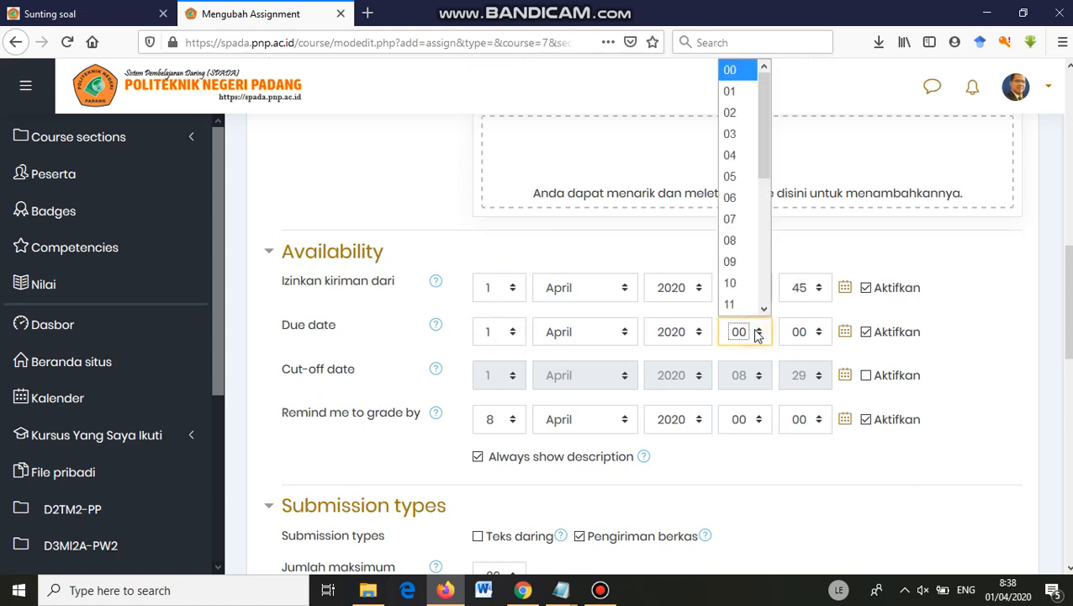
left_click(731, 262)
left_click(818, 335)
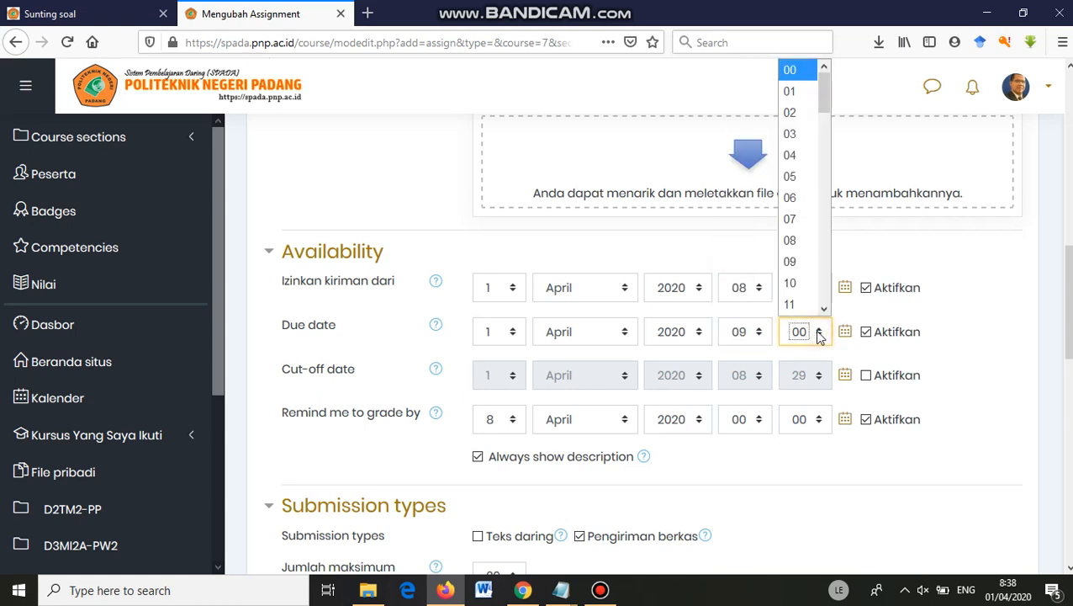
scroll(815, 260, "down", 9)
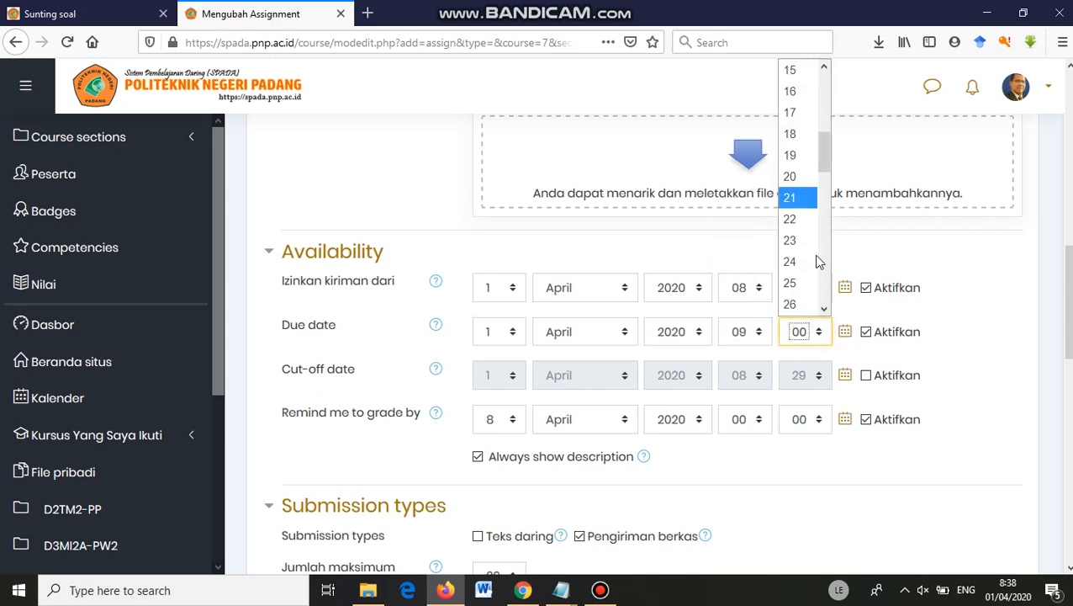
scroll(804, 261, "down", 4)
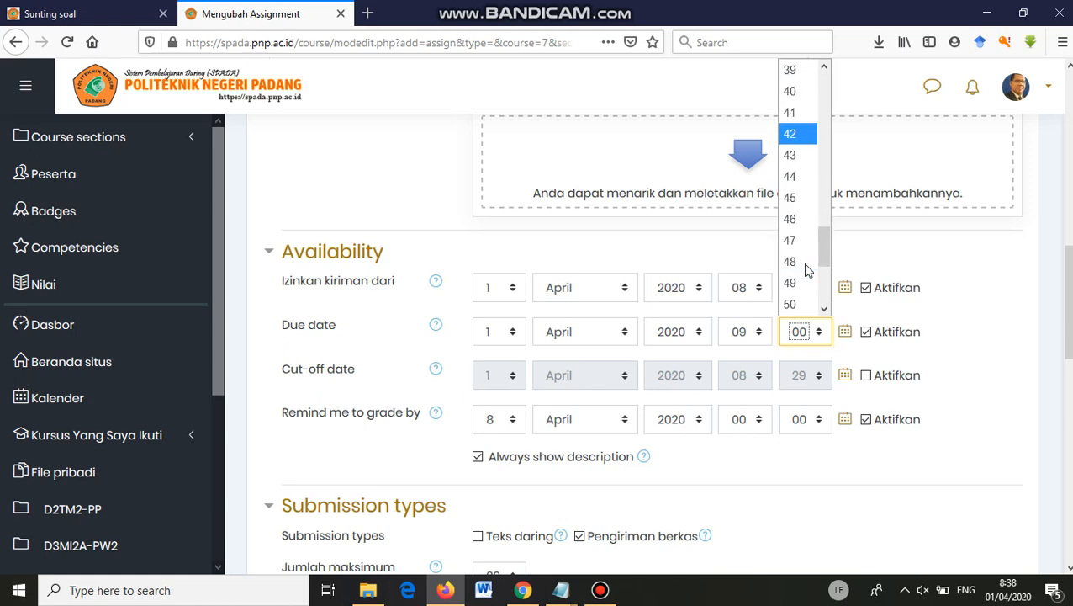
left_click(795, 198)
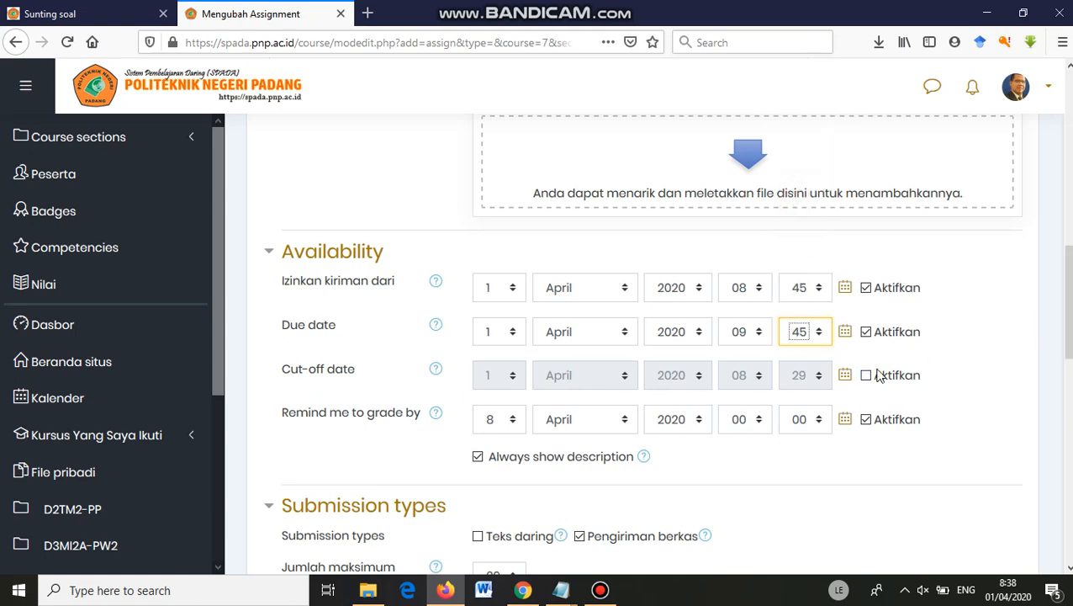
scroll(1001, 359, "down", 2)
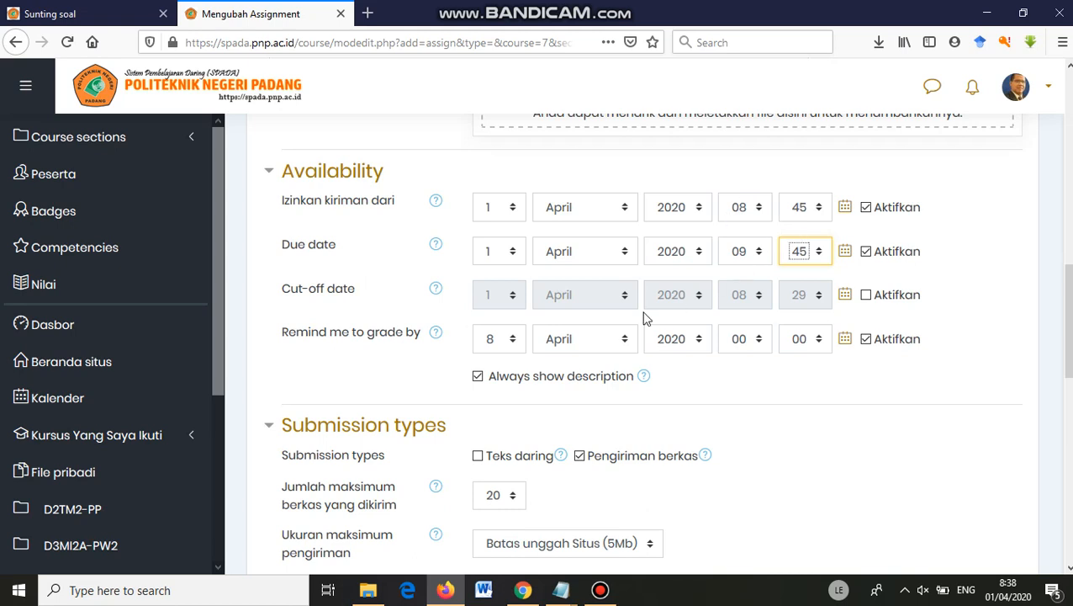
Tick 'Teks daring' and untick 'Pengiriman berkas' under Submission types.
scroll(500, 403, "down", 3)
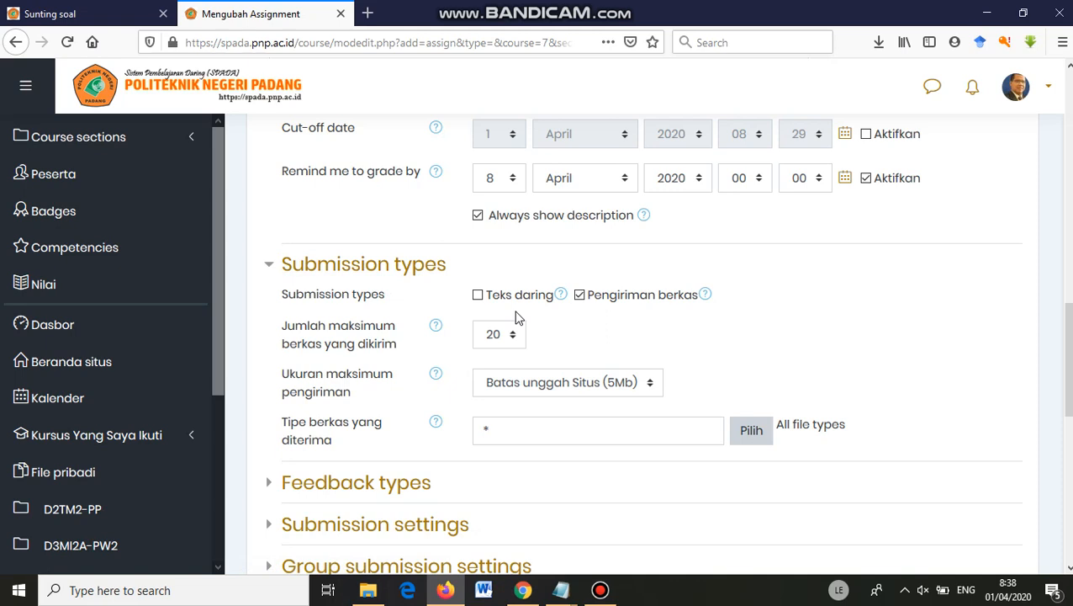
left_click(477, 295)
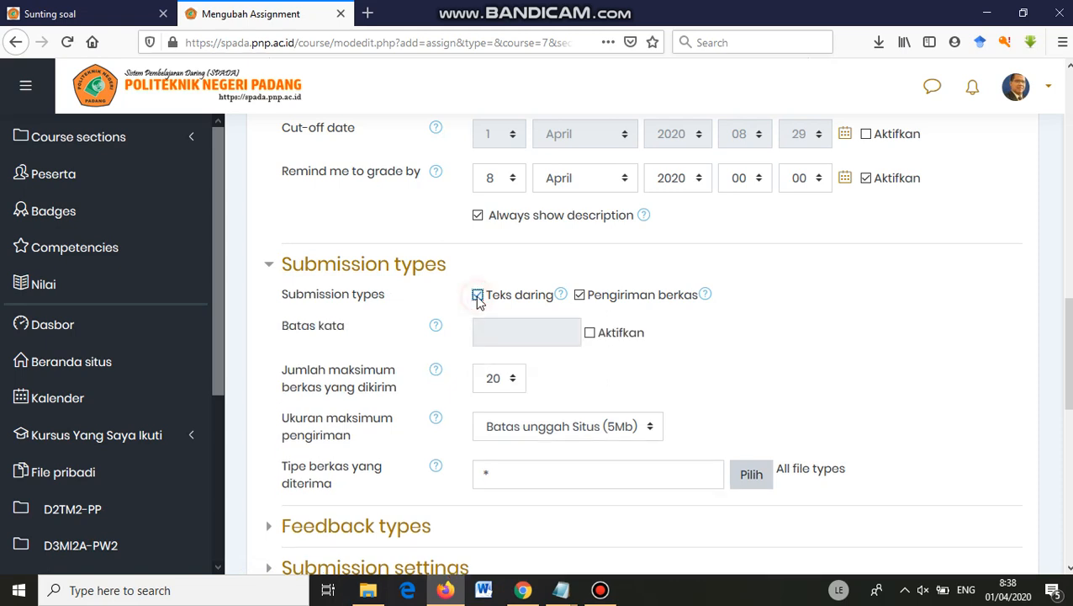
left_click(579, 296)
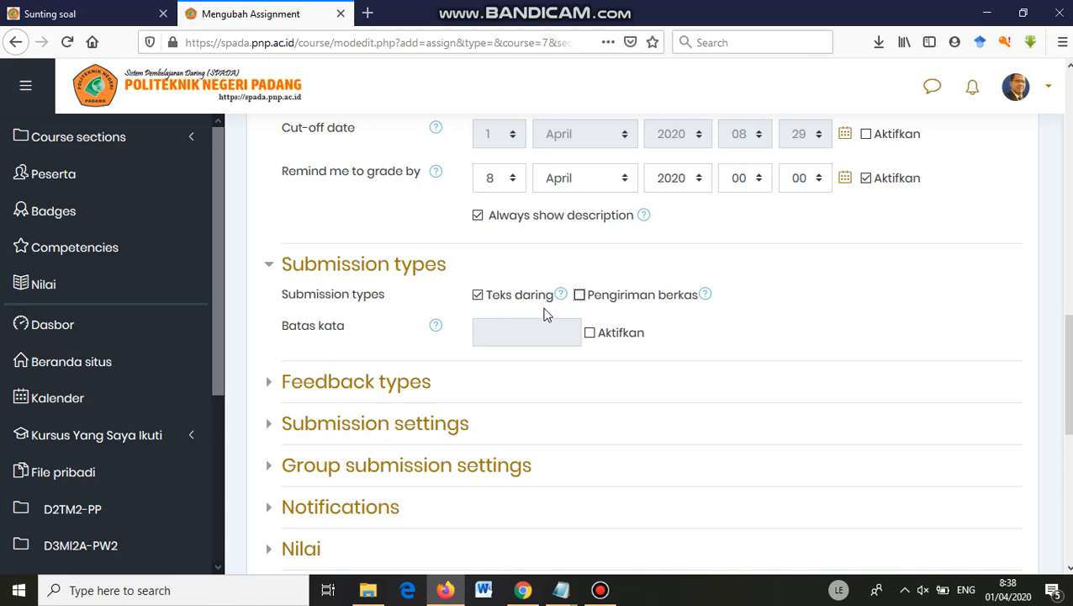
scroll(527, 373, "down", 2)
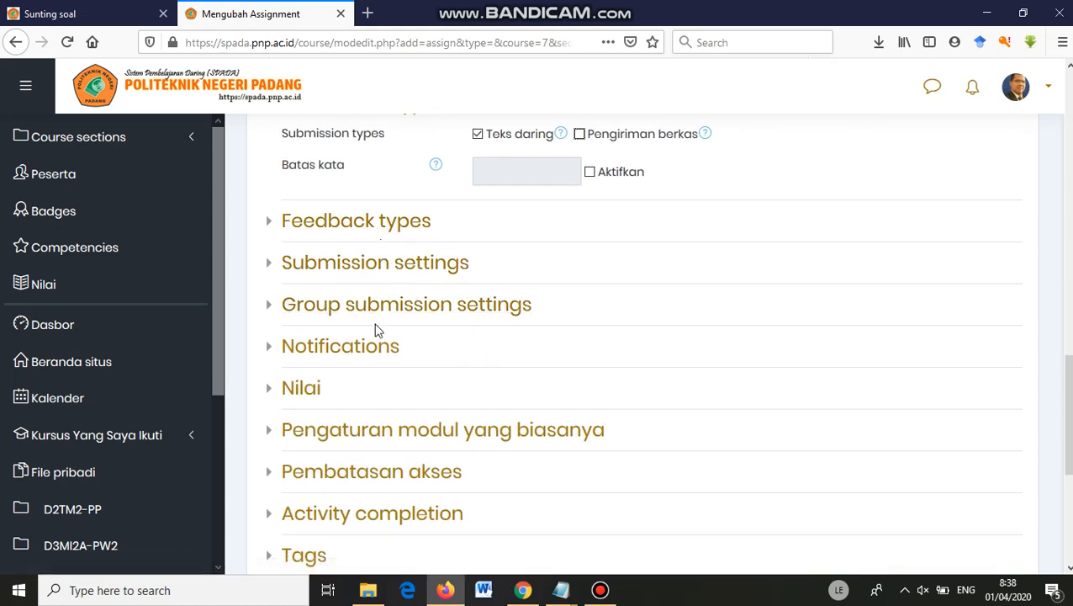
Expand the Nilai grade settings, then save the assignment with 'Simpan dan tampilkan'.
left_click(315, 402)
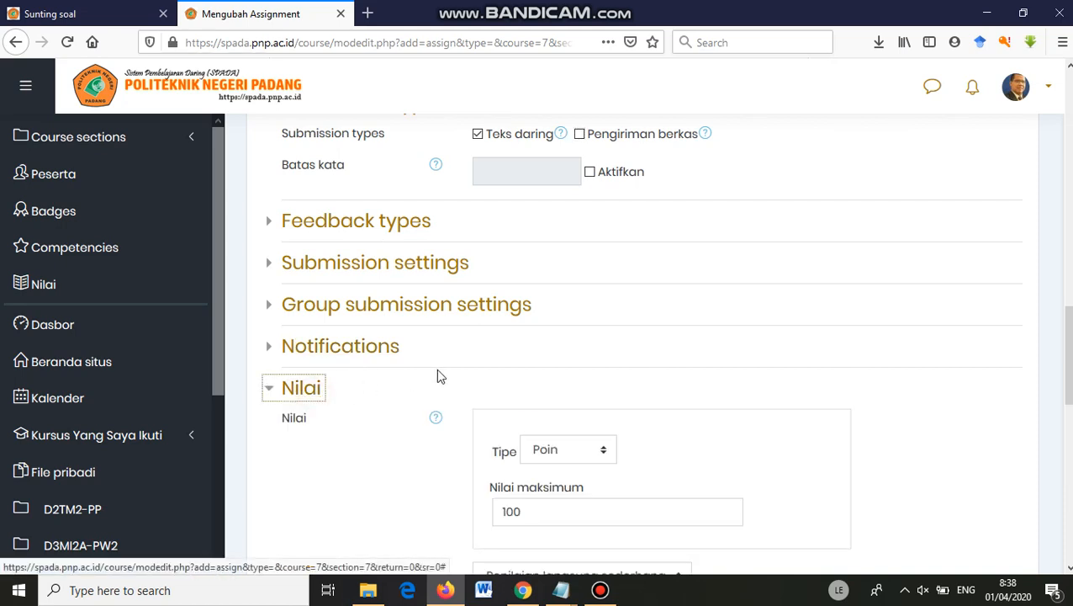
scroll(558, 374, "down", 2)
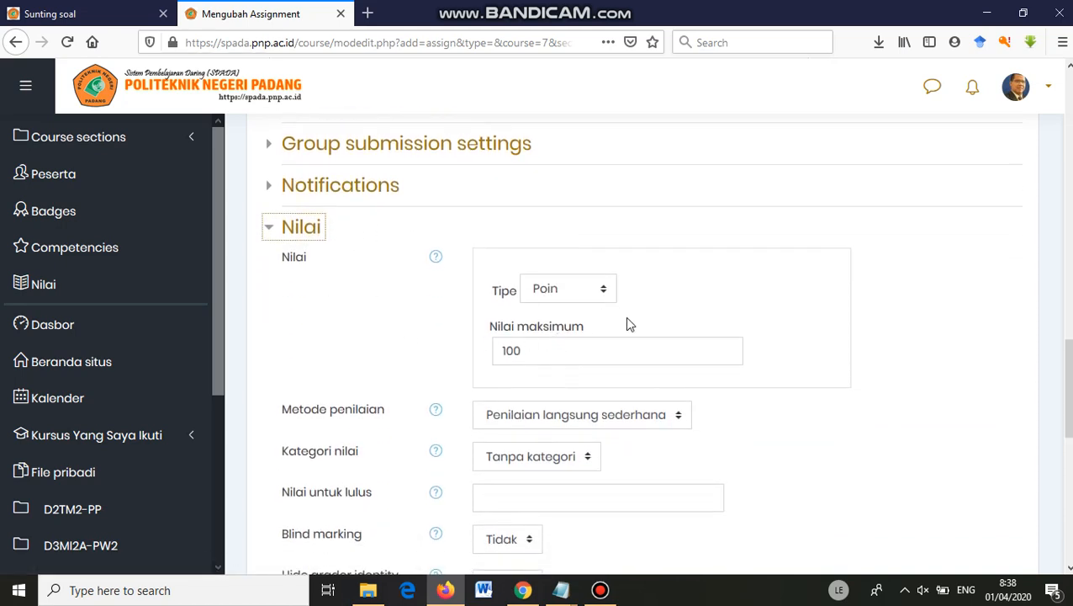
scroll(570, 353, "down", 3)
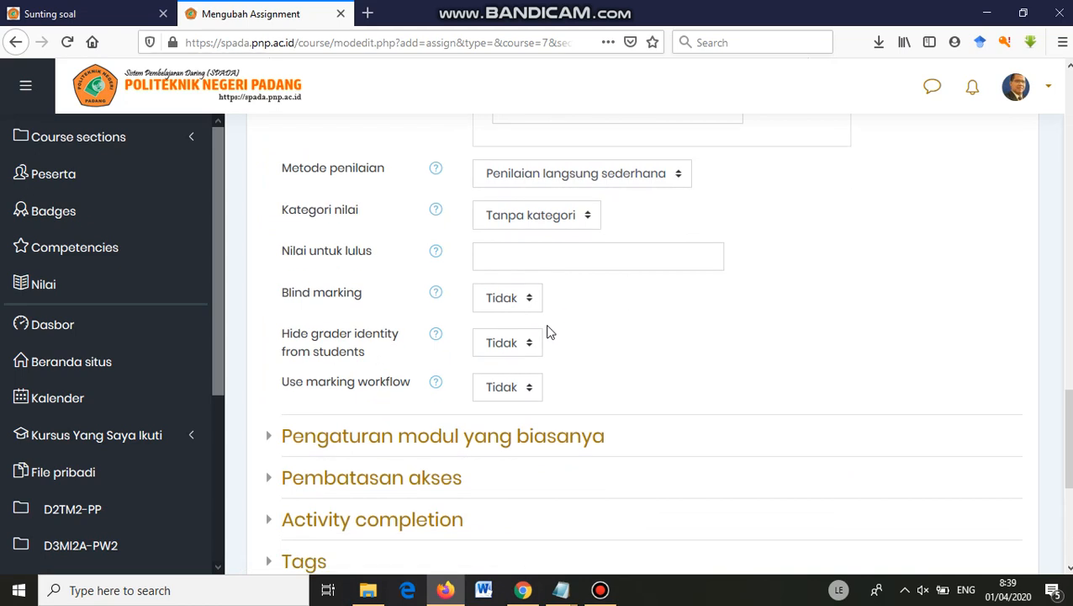
scroll(548, 332, "down", 3)
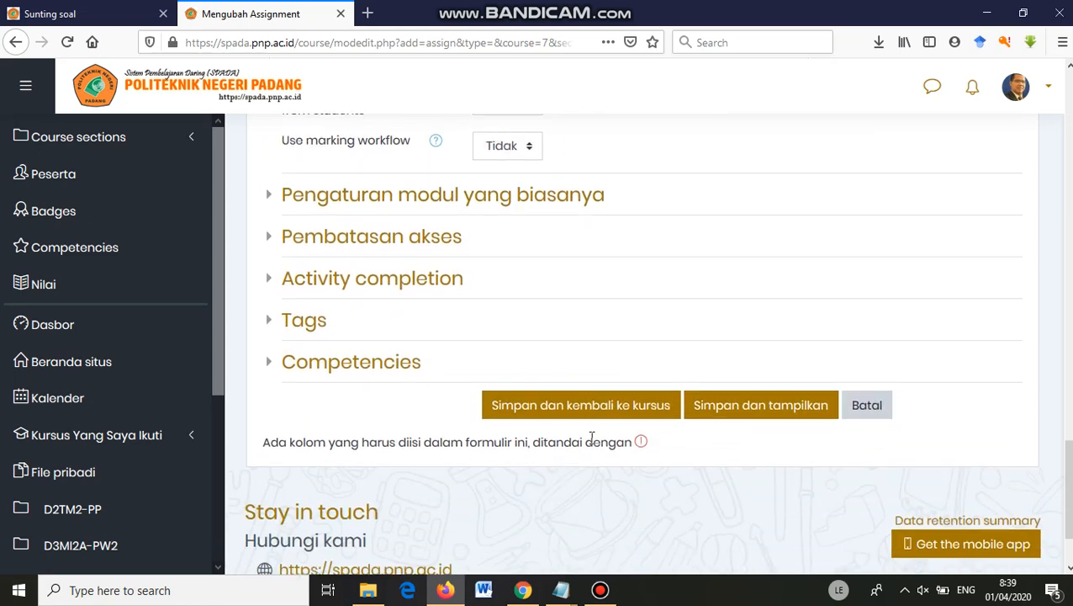
left_click(733, 411)
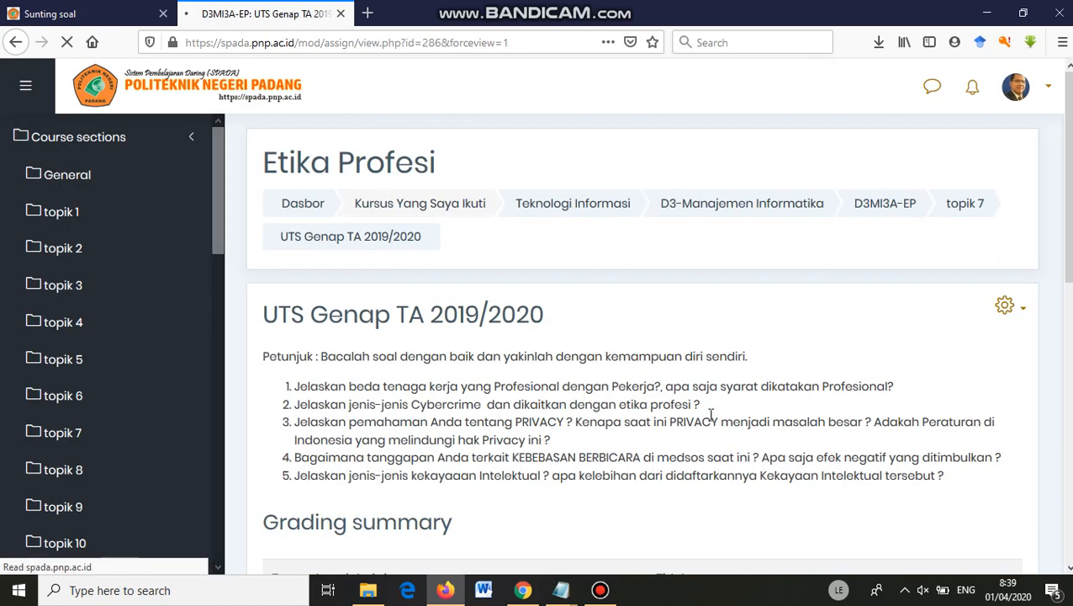
Review the saved assignment page's instructions and five essay questions.
scroll(510, 328, "down", 2)
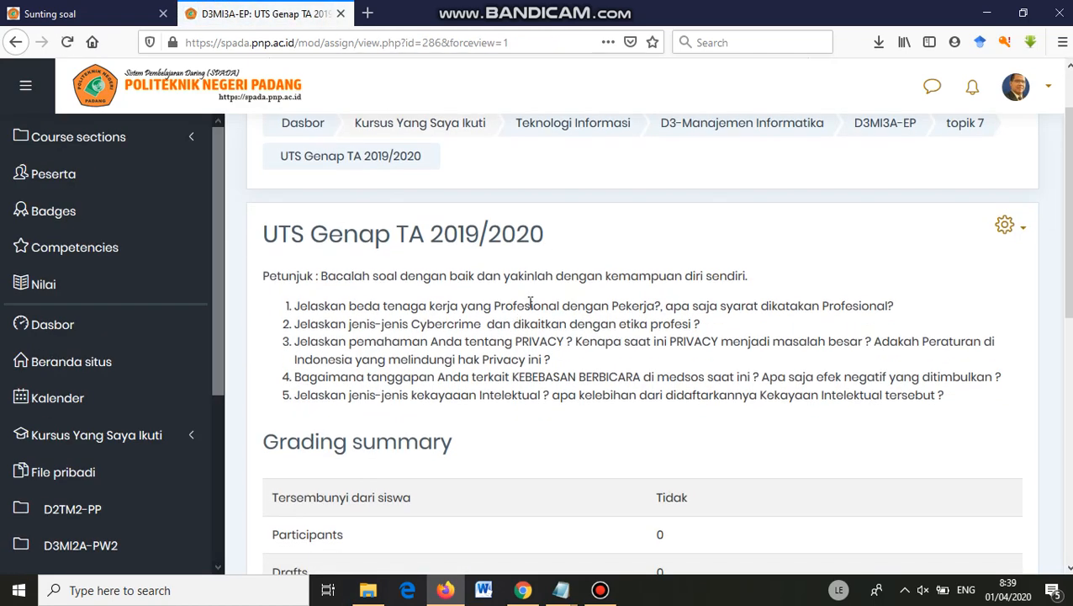
scroll(507, 308, "down", 5)
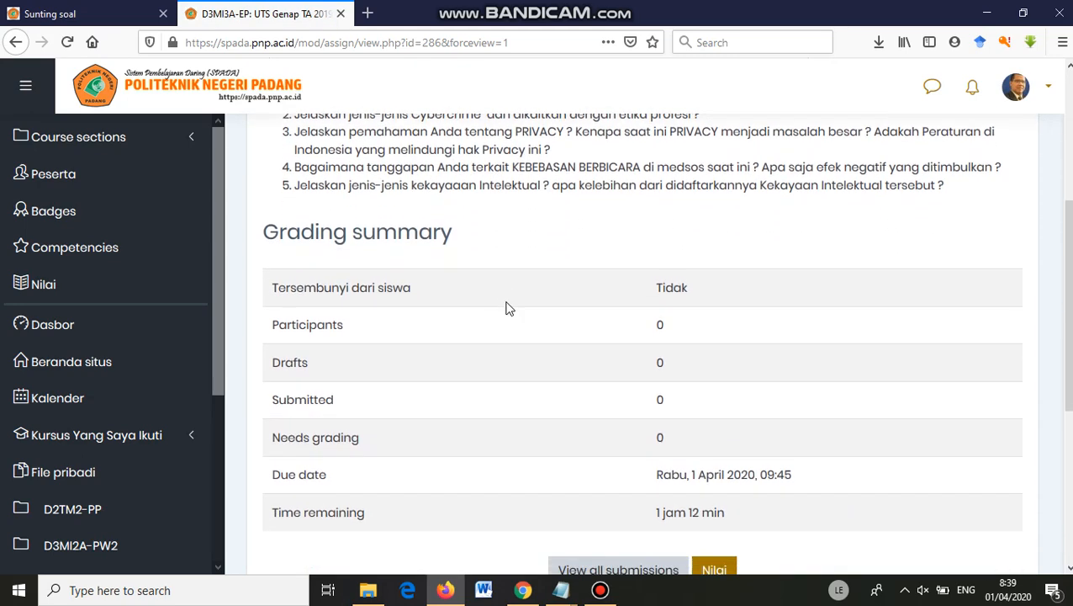
scroll(530, 324, "down", 1)
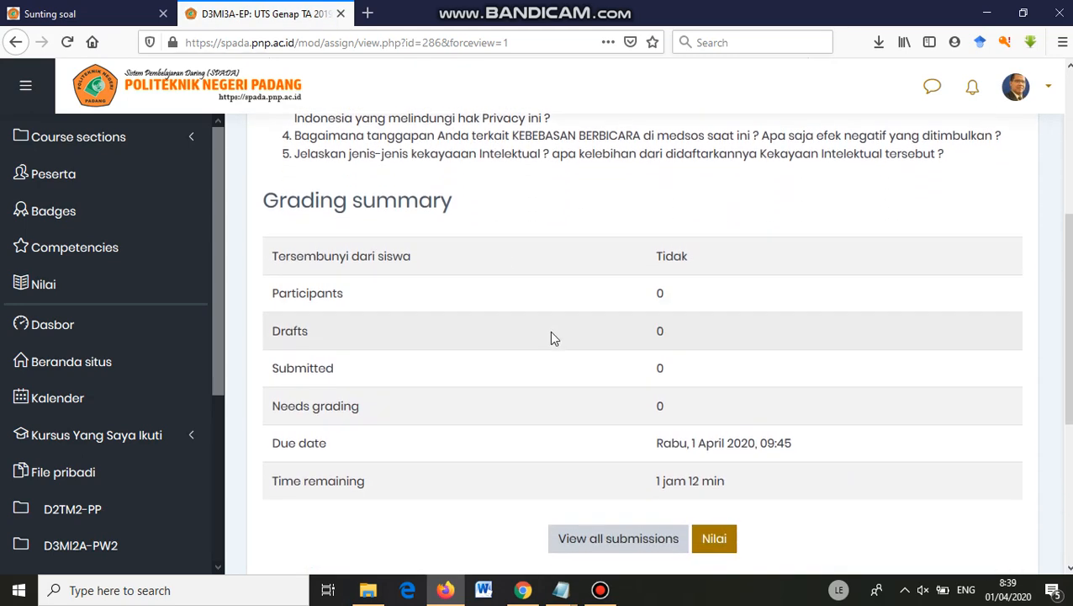
scroll(551, 339, "down", 2)
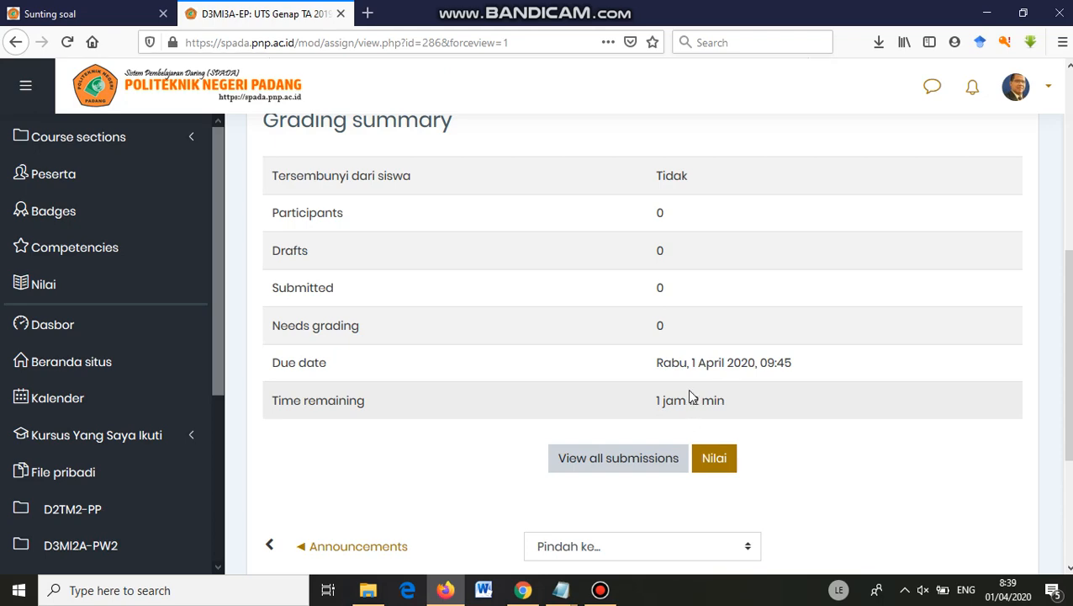
scroll(690, 395, "down", 1)
scroll(527, 297, "up", 5)
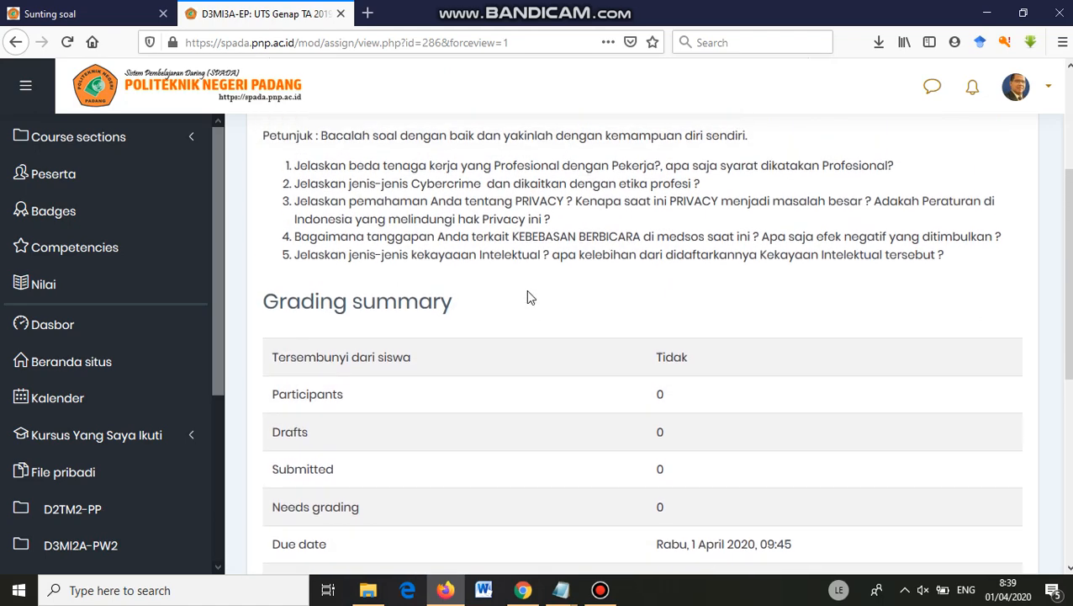
scroll(527, 297, "up", 4)
scroll(511, 395, "down", 6)
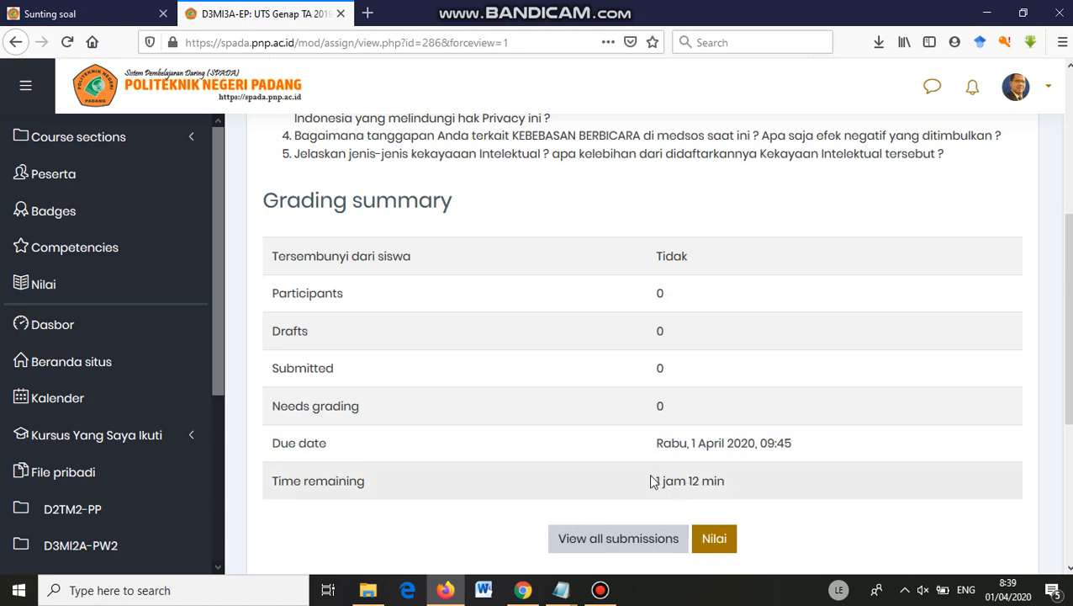
scroll(639, 387, "down", 3)
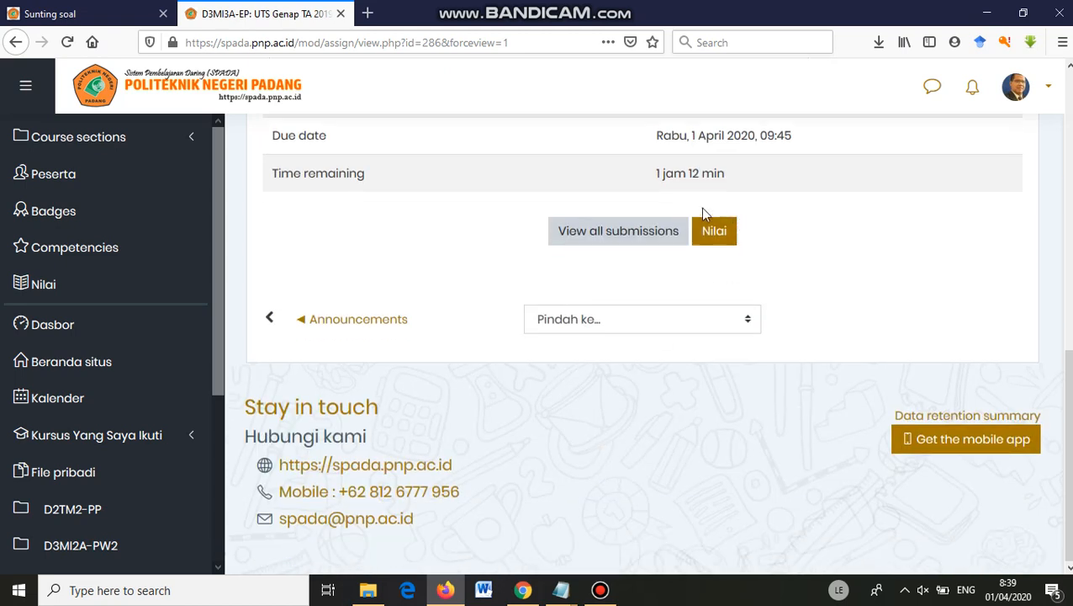
Confirm the submissions list is empty, then return to the D3MI3A-EP course page.
left_click(598, 235)
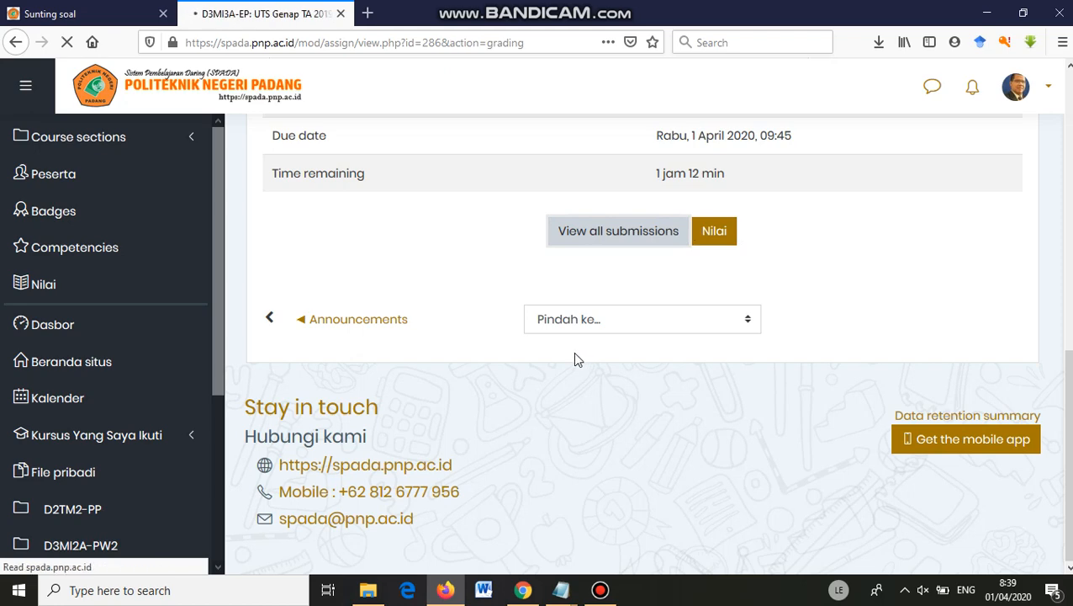
scroll(575, 345, "down", 3)
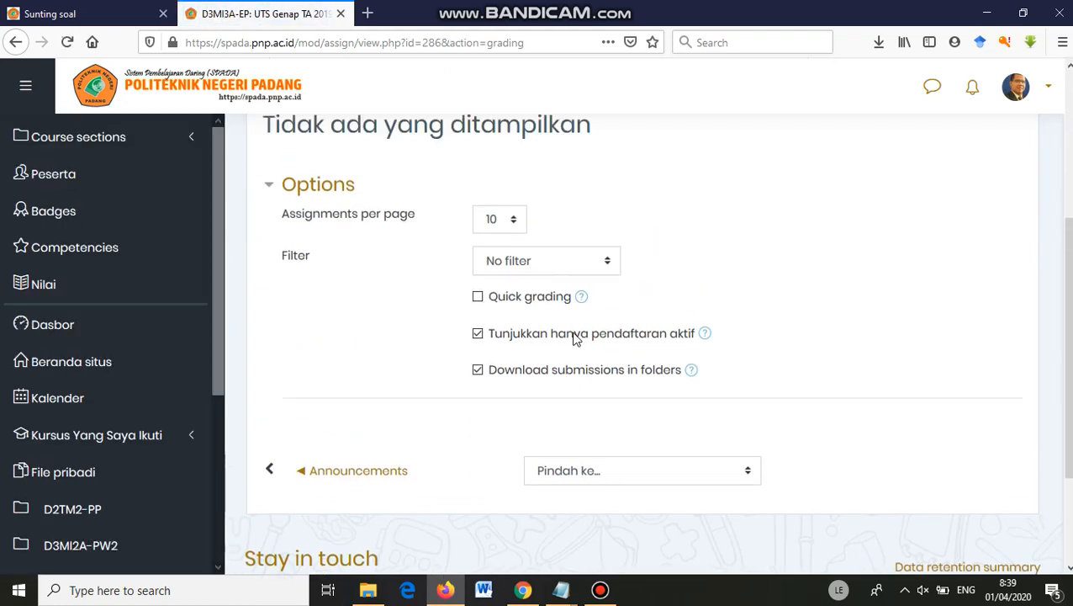
scroll(575, 336, "up", 3)
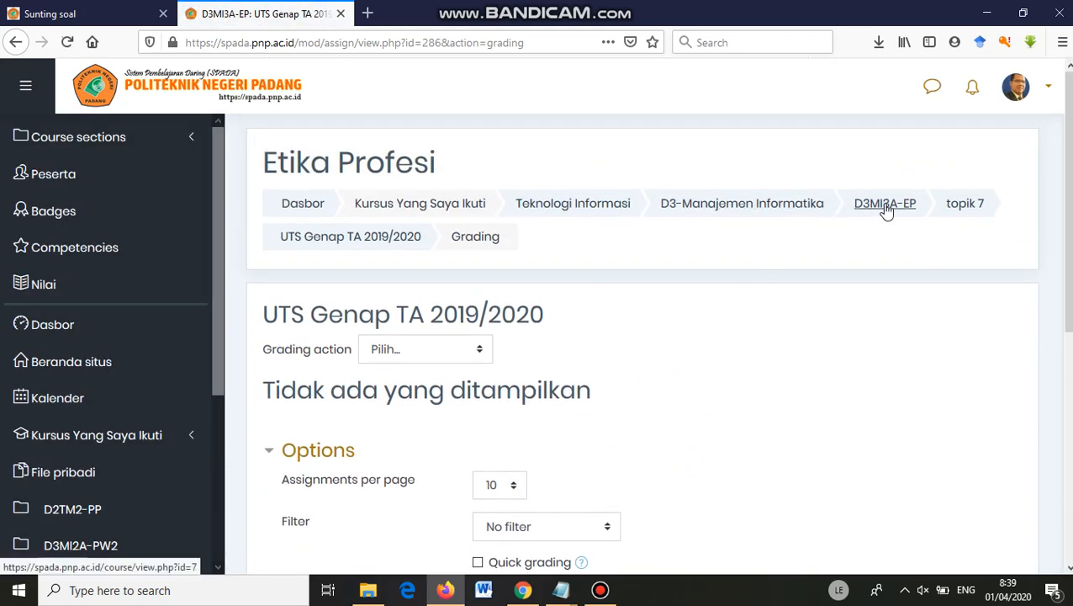
left_click(886, 209)
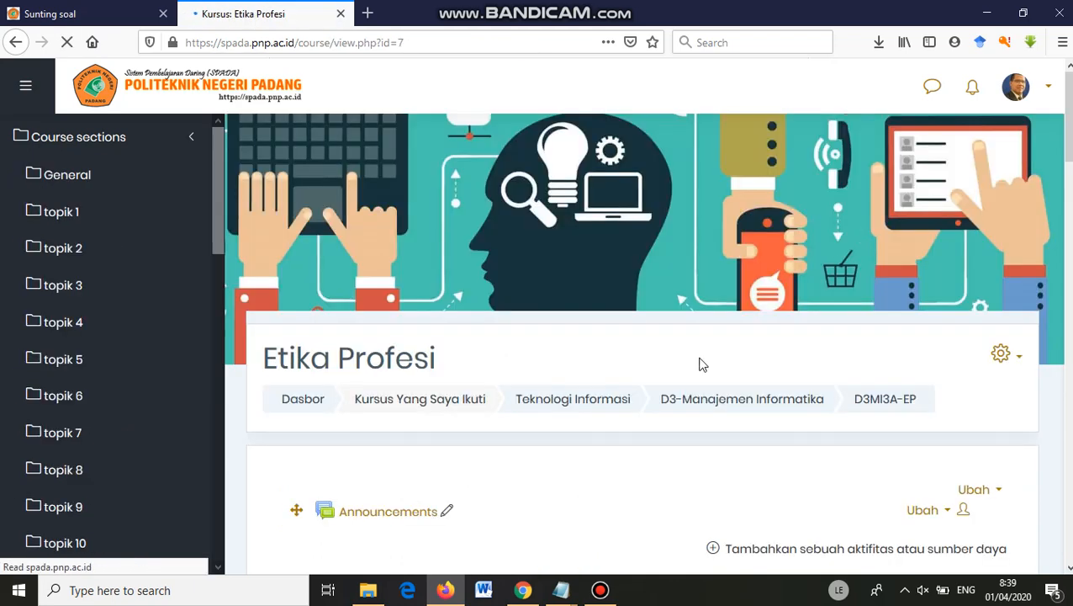
Scroll down to Topik 7 and open its 'Ubah' options menu.
scroll(695, 363, "down", 5)
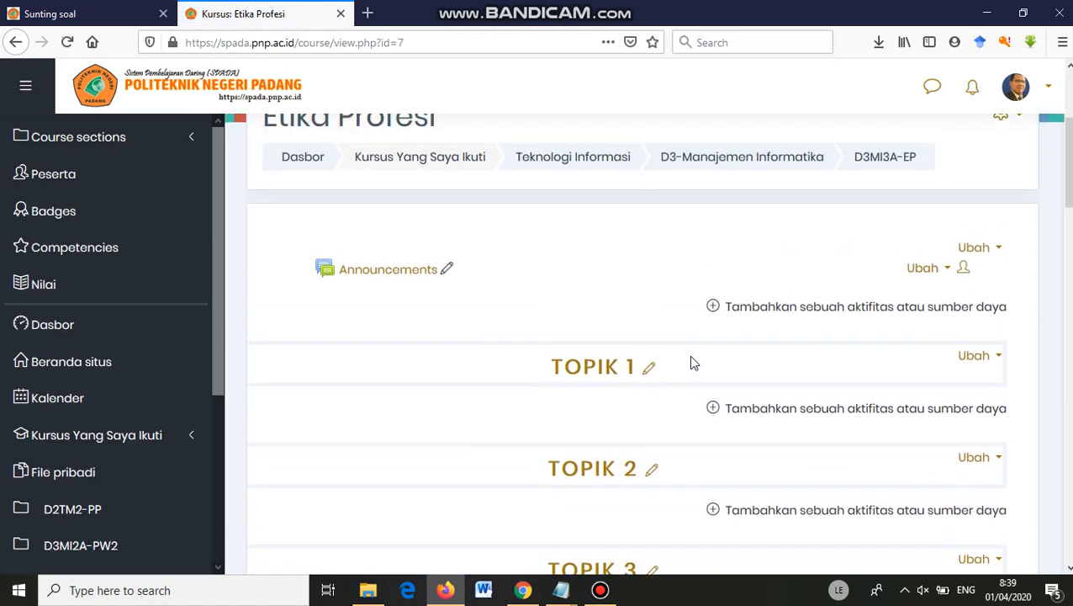
scroll(692, 361, "down", 6)
scroll(693, 361, "down", 3)
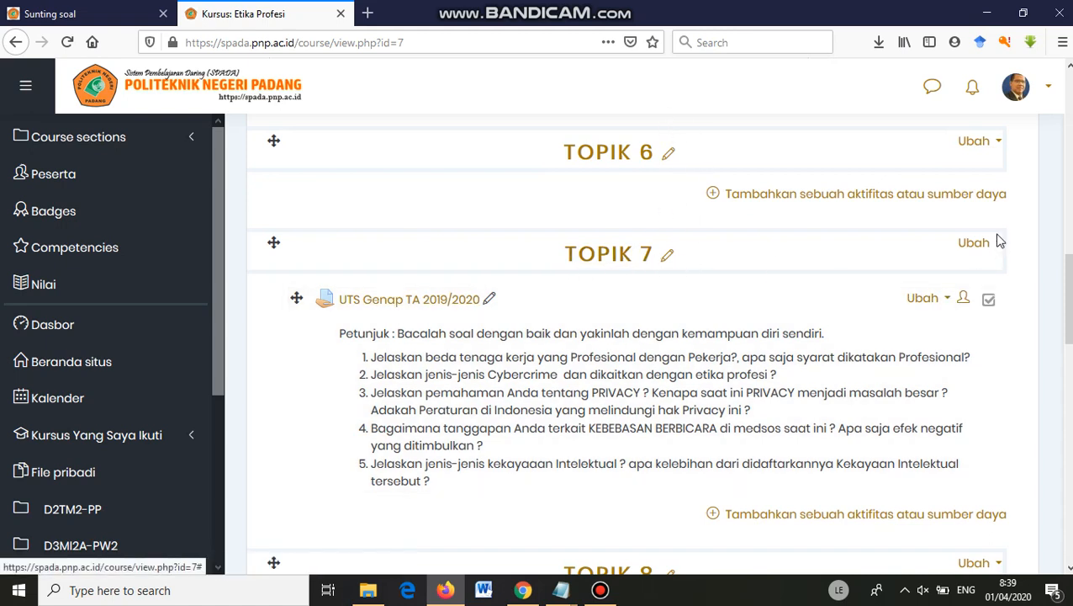
left_click(996, 248)
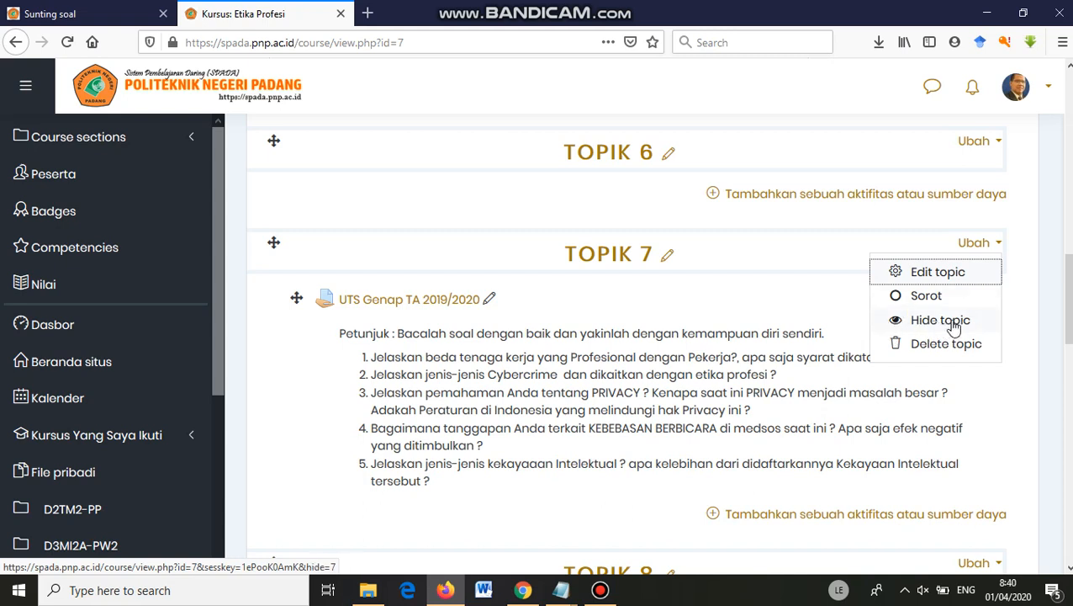
Highlight Topik 7 by choosing 'Sorot' from its Ubah menu.
left_click(836, 247)
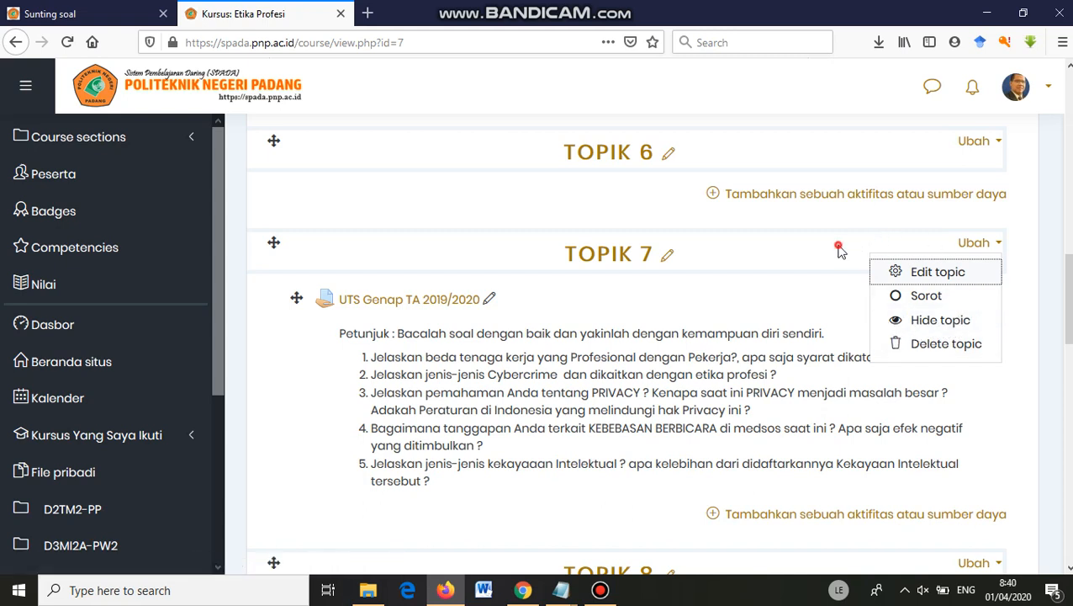
left_click(1000, 244)
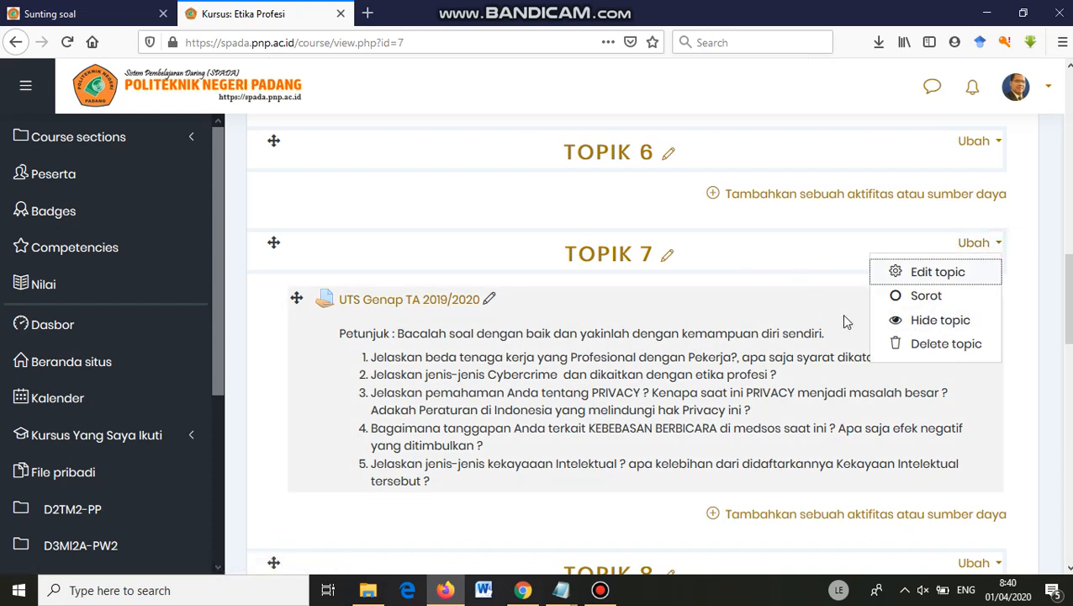
left_click(901, 296)
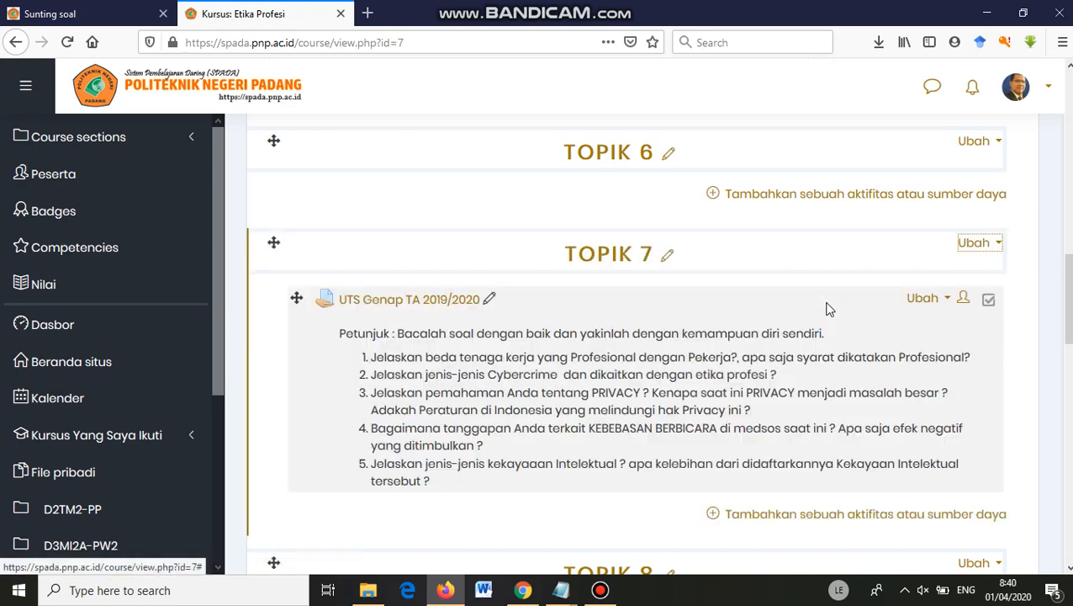
Scroll the course page to confirm the highlighted Topik 7 and the empty later topics.
scroll(597, 384, "down", 4)
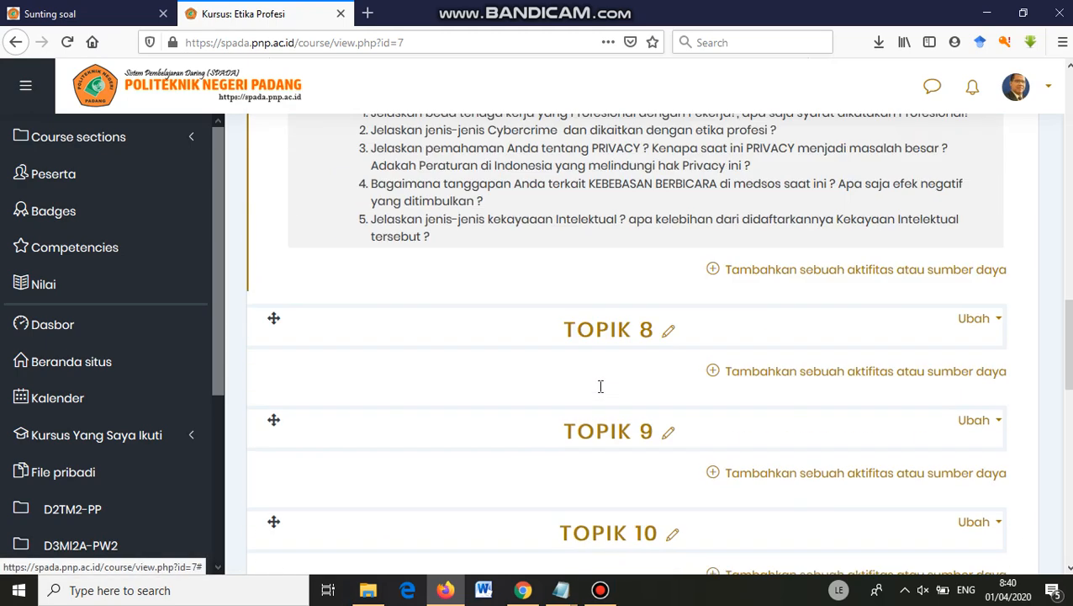
scroll(599, 383, "up", 4)
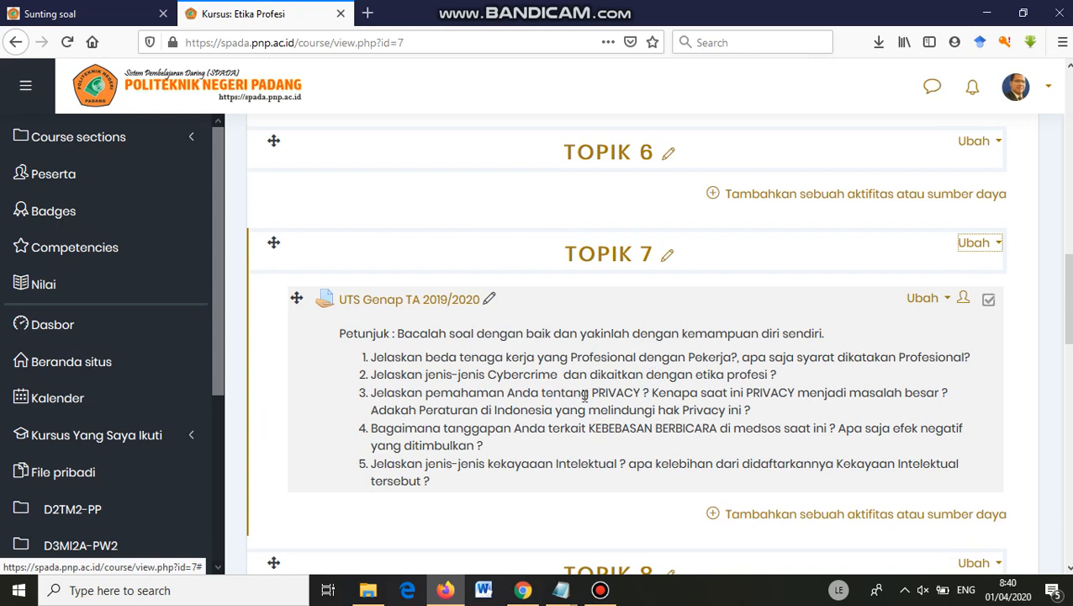
scroll(544, 364, "down", 1)
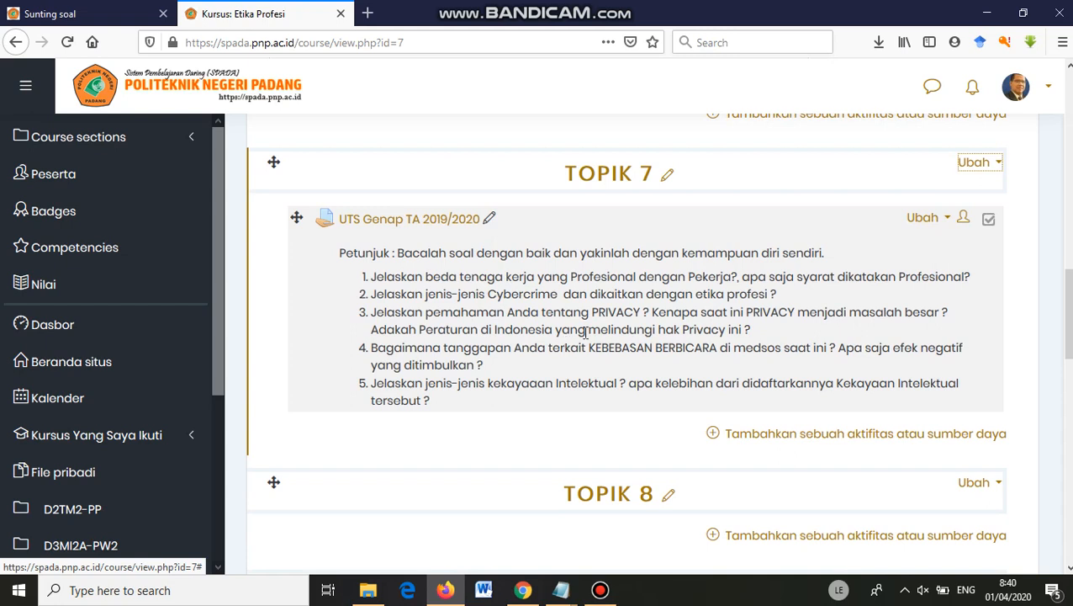
scroll(580, 337, "down", 5)
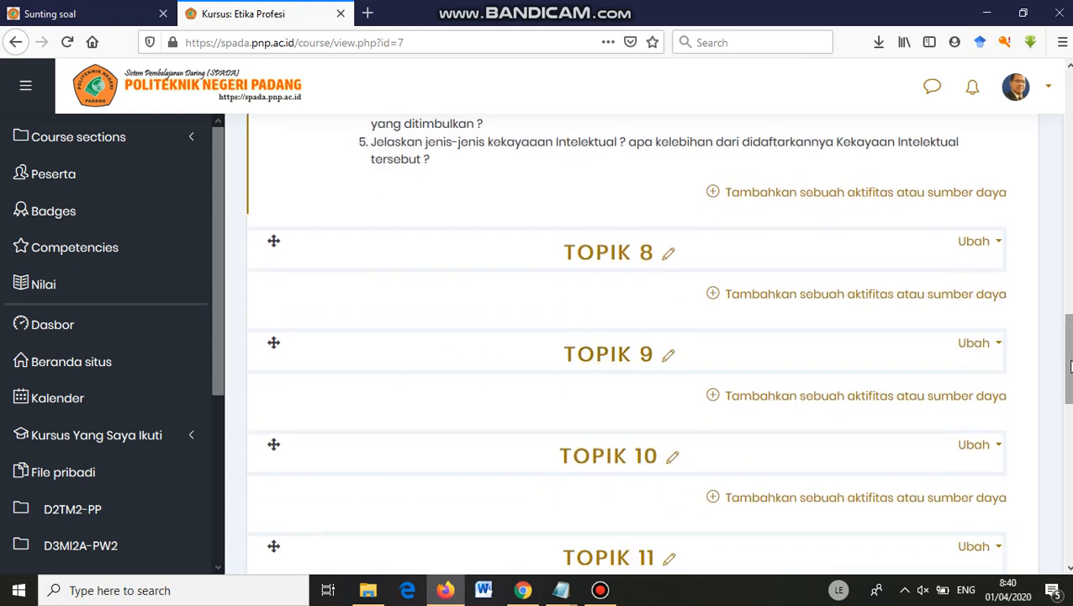
left_click_drag(1070, 364, 1070, 310)
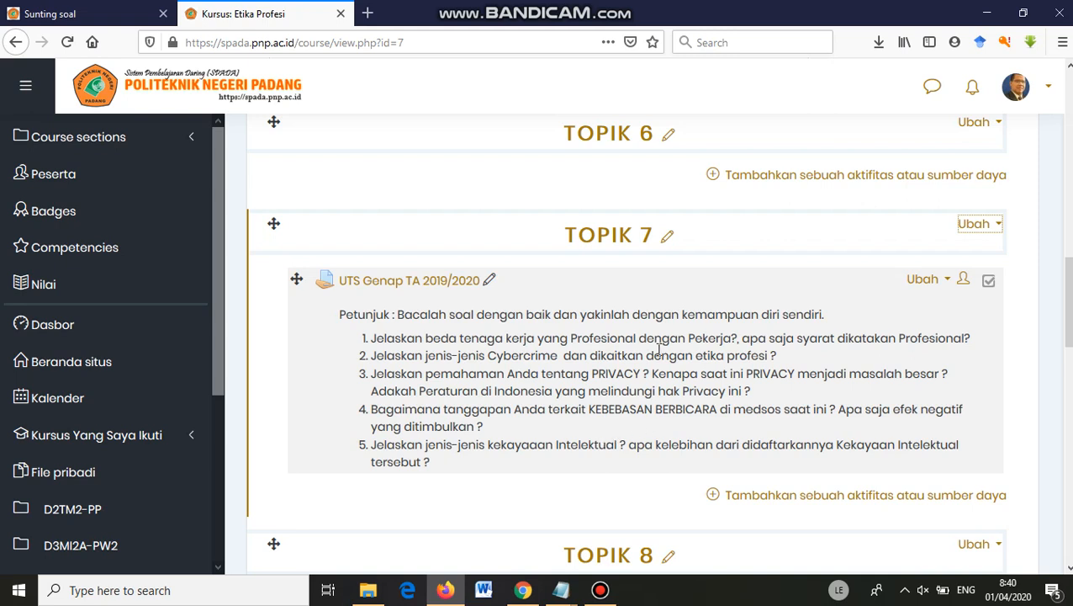
scroll(796, 340, "down", 5)
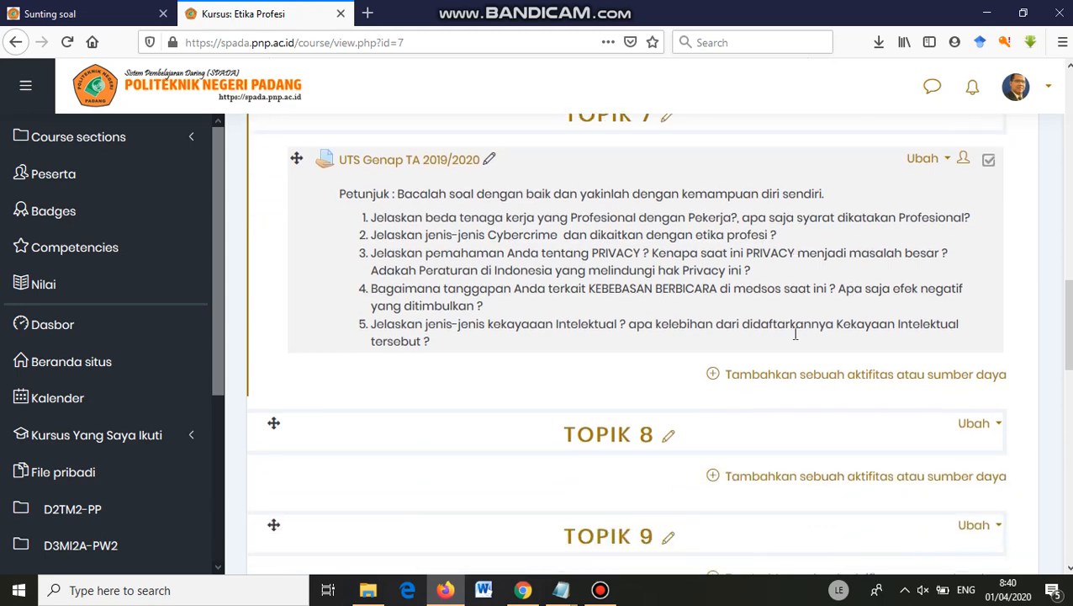